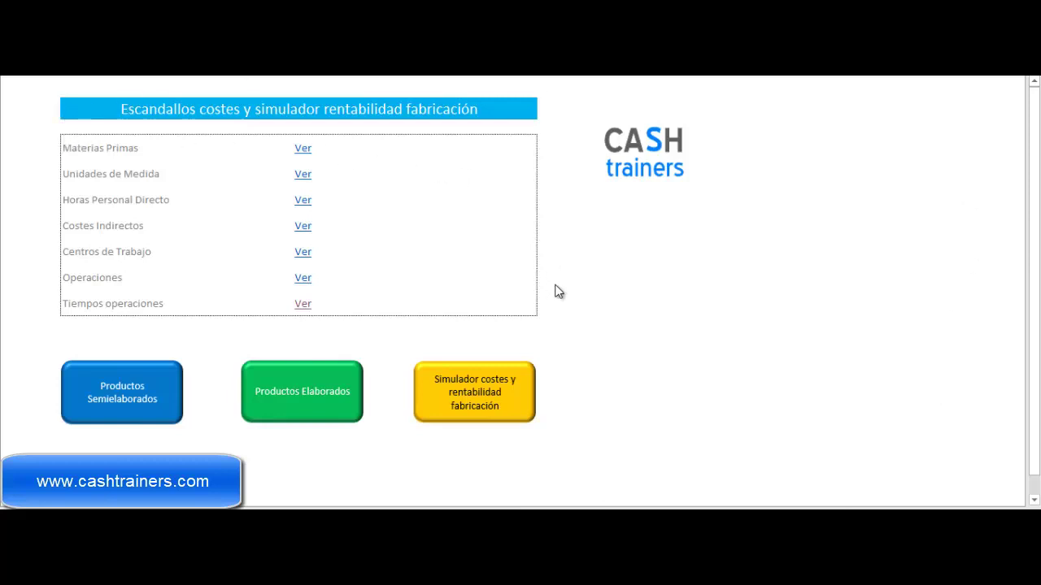
# Review the Materias Primas, Unidades de Medida and Horas Personal Directo tables from the home menu.
pyautogui.click(303, 151)
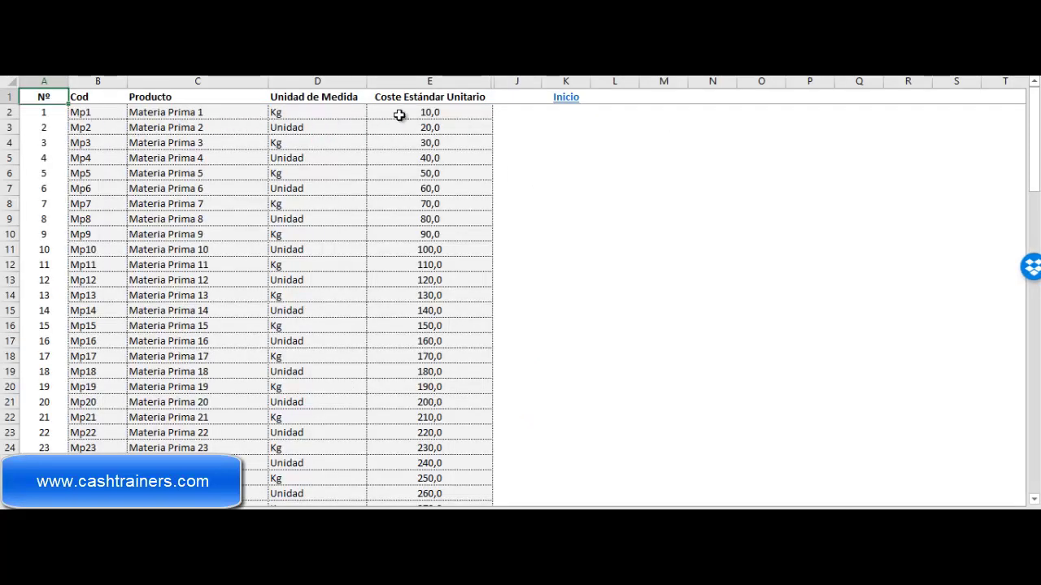
pyautogui.click(571, 97)
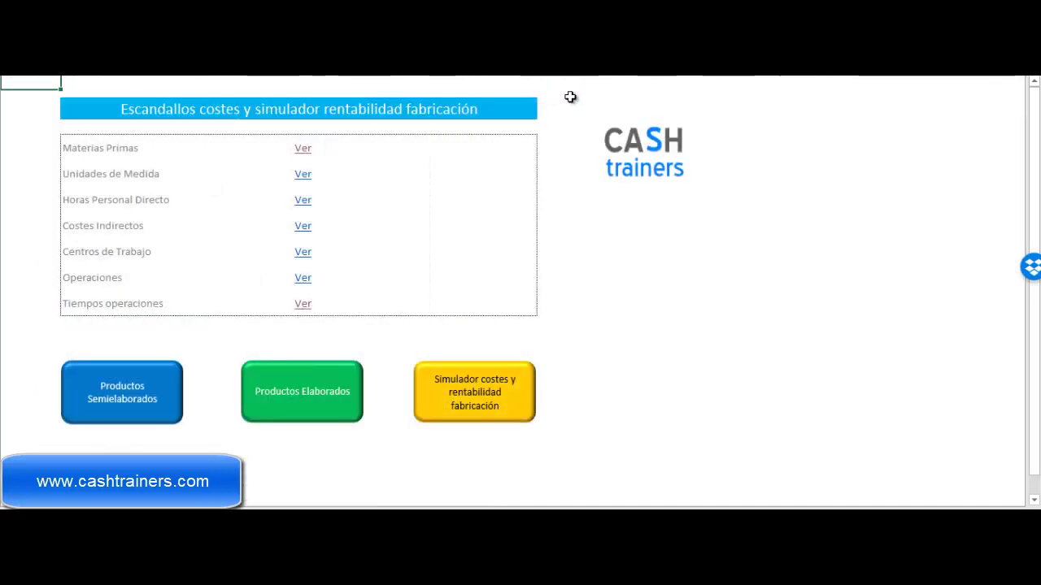
pyautogui.click(301, 174)
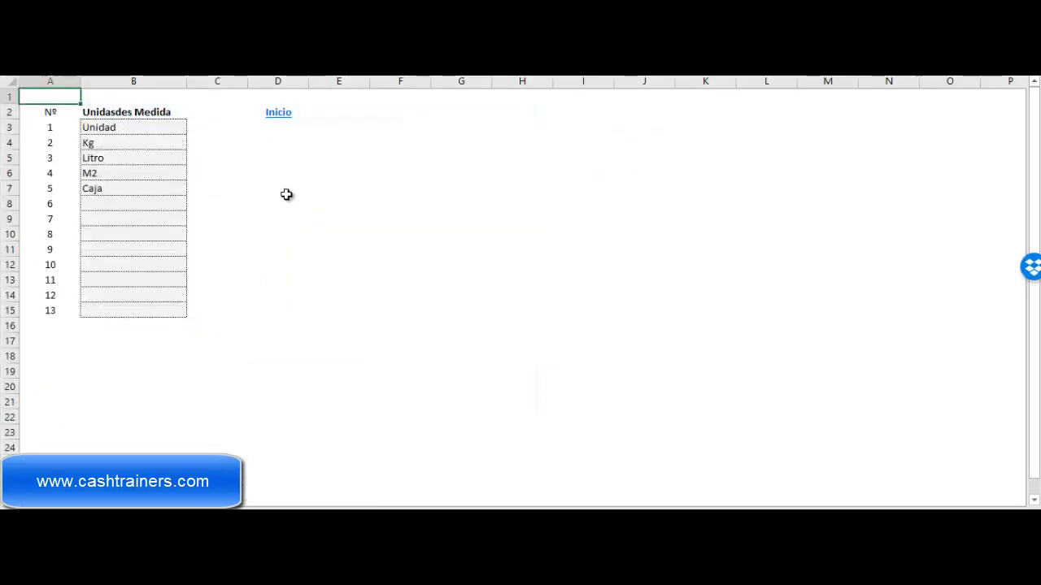
pyautogui.click(278, 113)
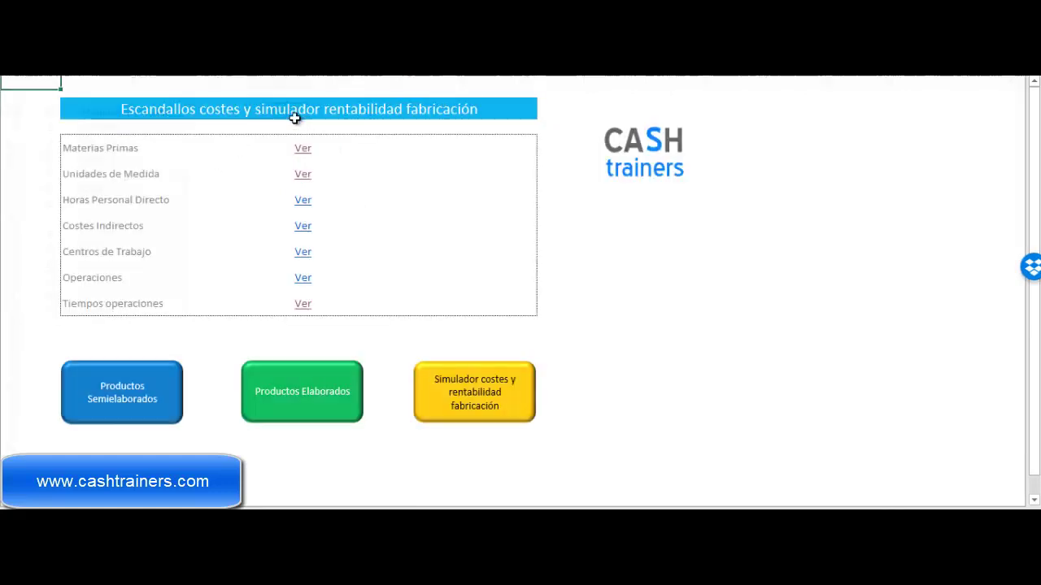
pyautogui.click(302, 202)
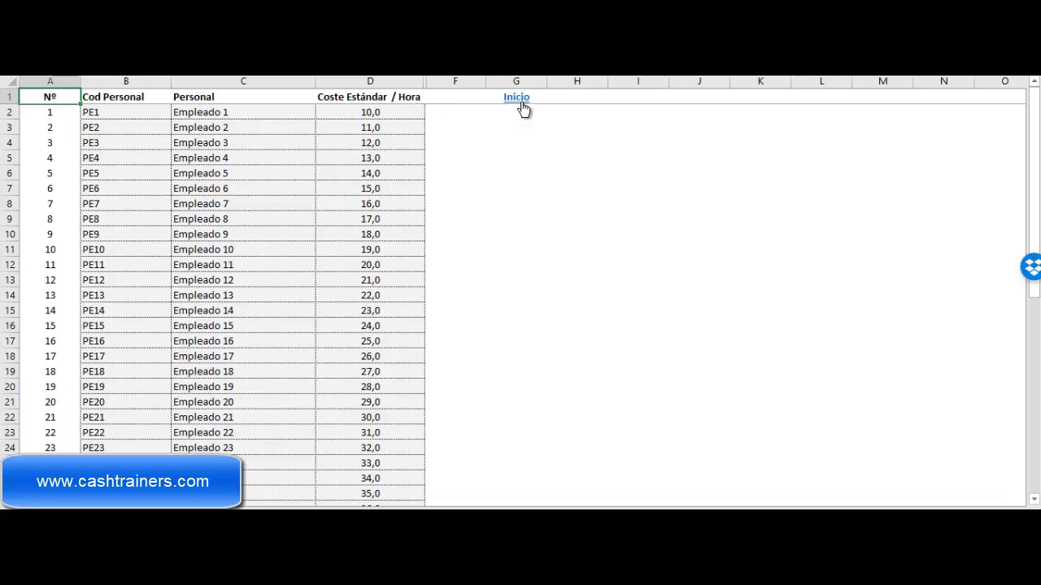
pyautogui.click(521, 98)
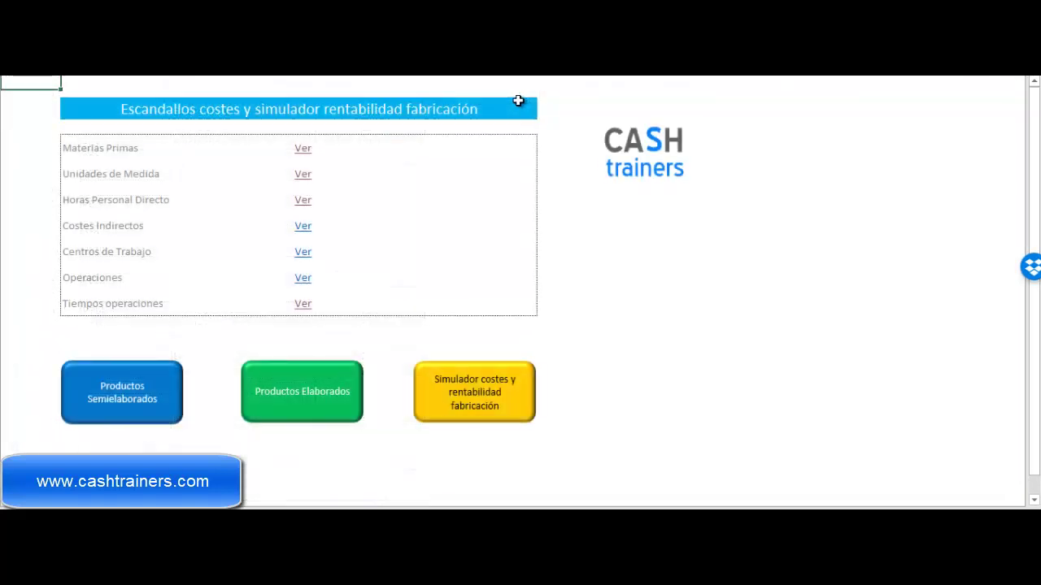
# Review the Costes Indirectos, Centros de Trabajo and Operaciones tables, returning to the home menu each time.
pyautogui.click(306, 226)
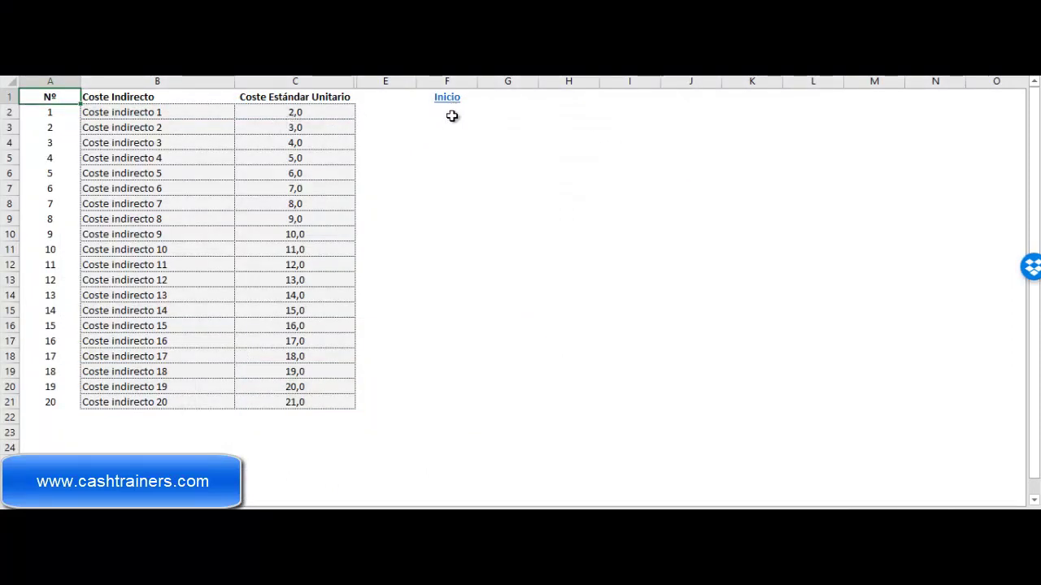
pyautogui.click(448, 98)
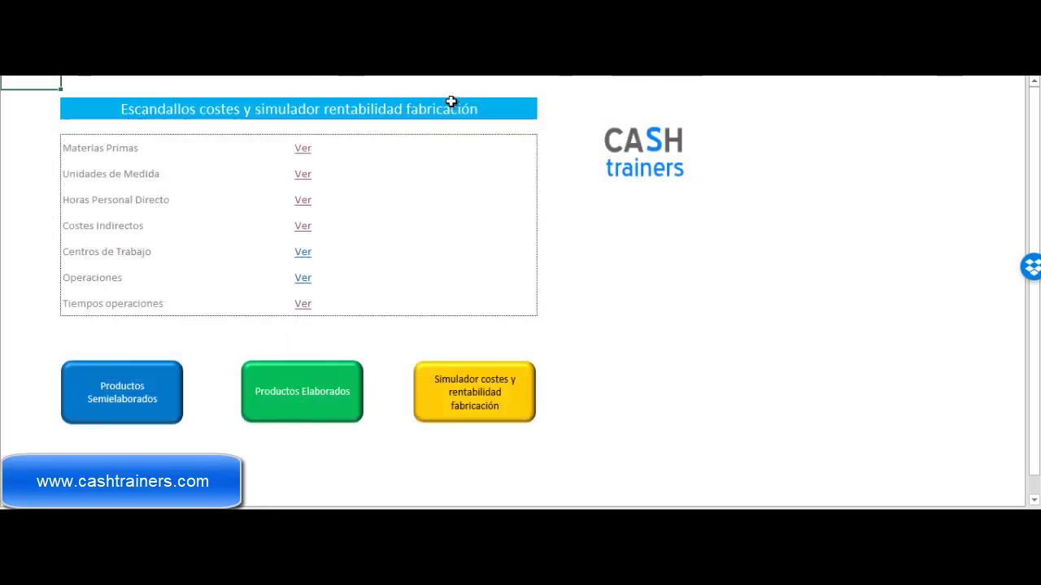
pyautogui.click(305, 253)
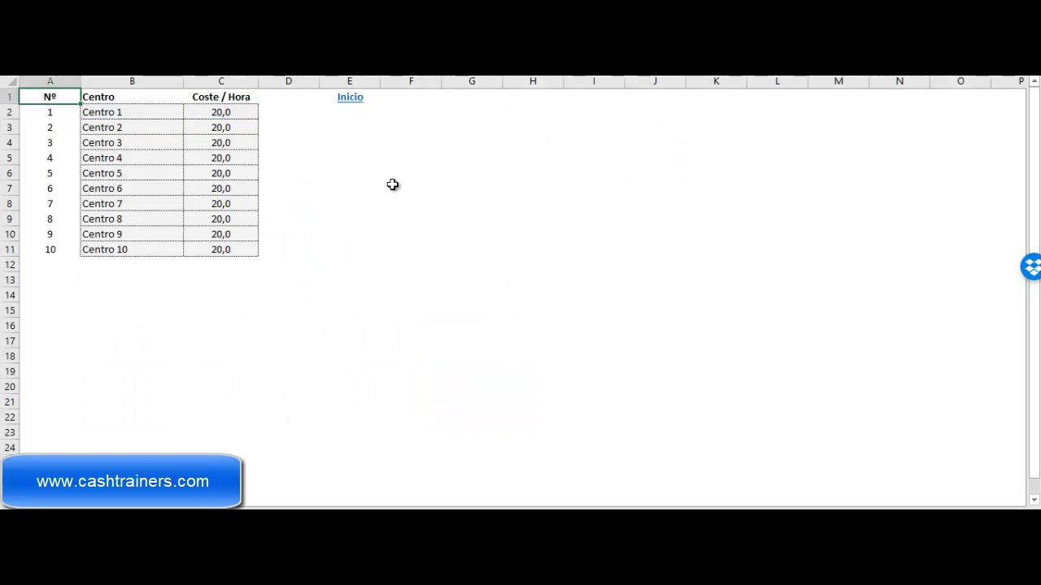
pyautogui.click(349, 96)
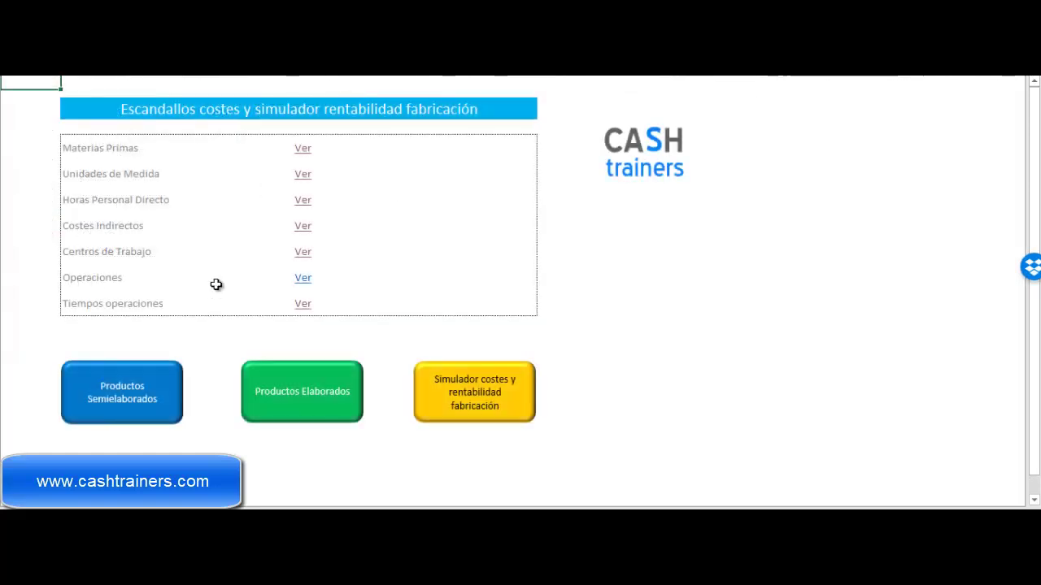
pyautogui.click(303, 278)
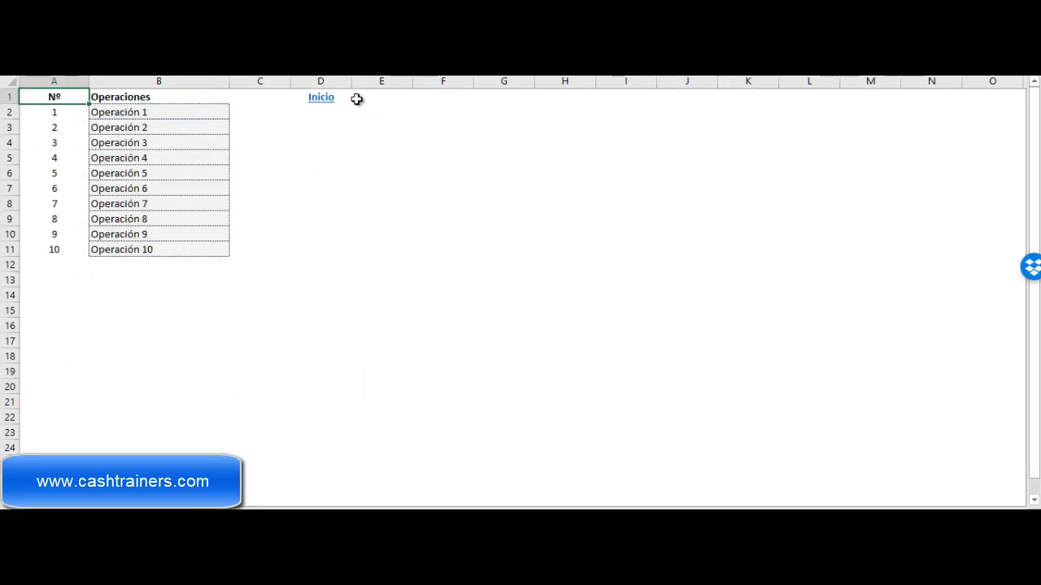
pyautogui.click(327, 101)
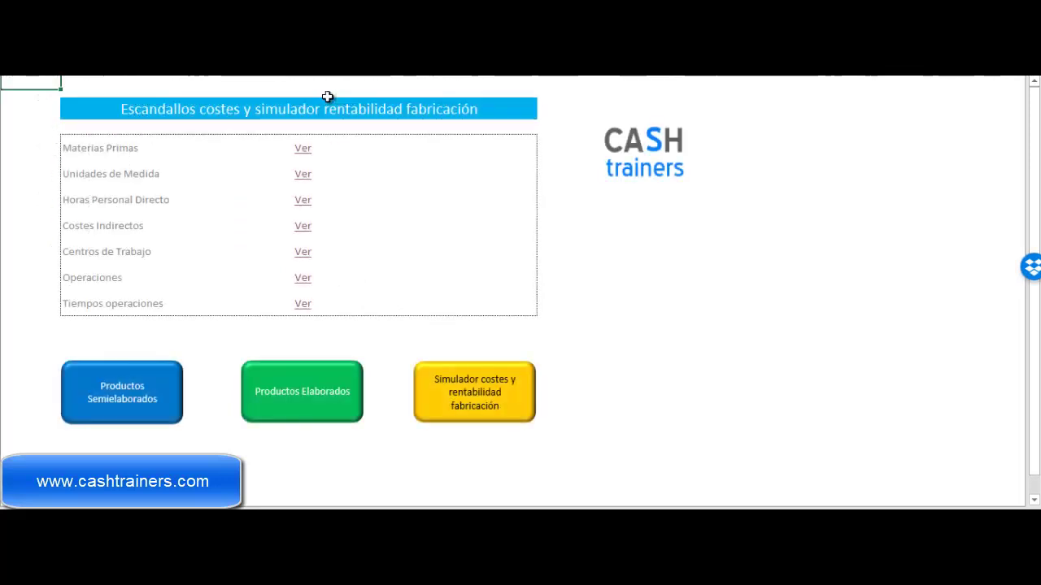
# Enter 0:01 as Centro 1's Operación 3 time in Tiempos operaciones, then go back to Inicio.
pyautogui.click(303, 306)
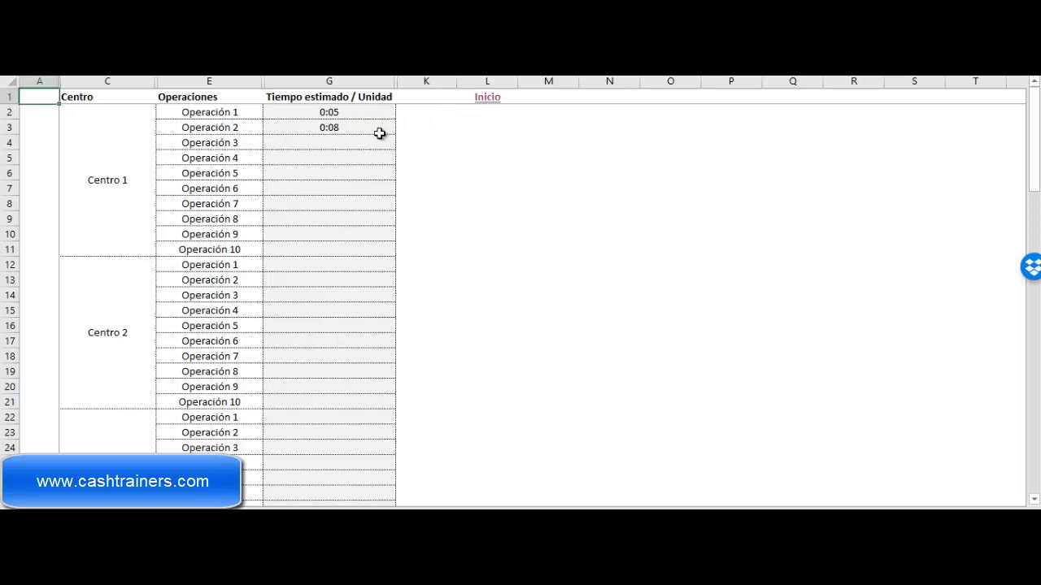
pyautogui.click(356, 140)
pyautogui.write('0:0')
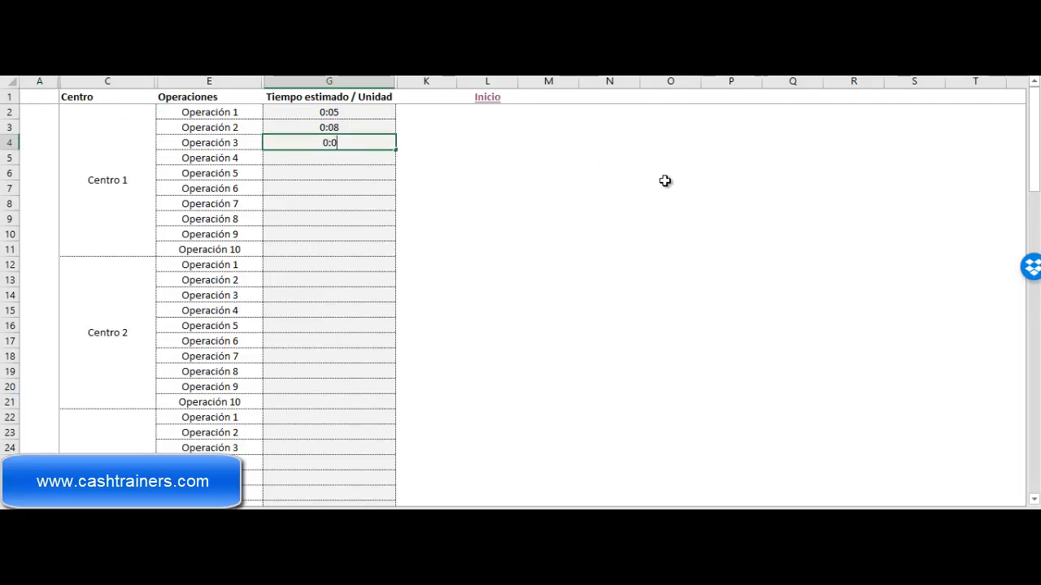
pyautogui.write('1')
pyautogui.press('Tab')
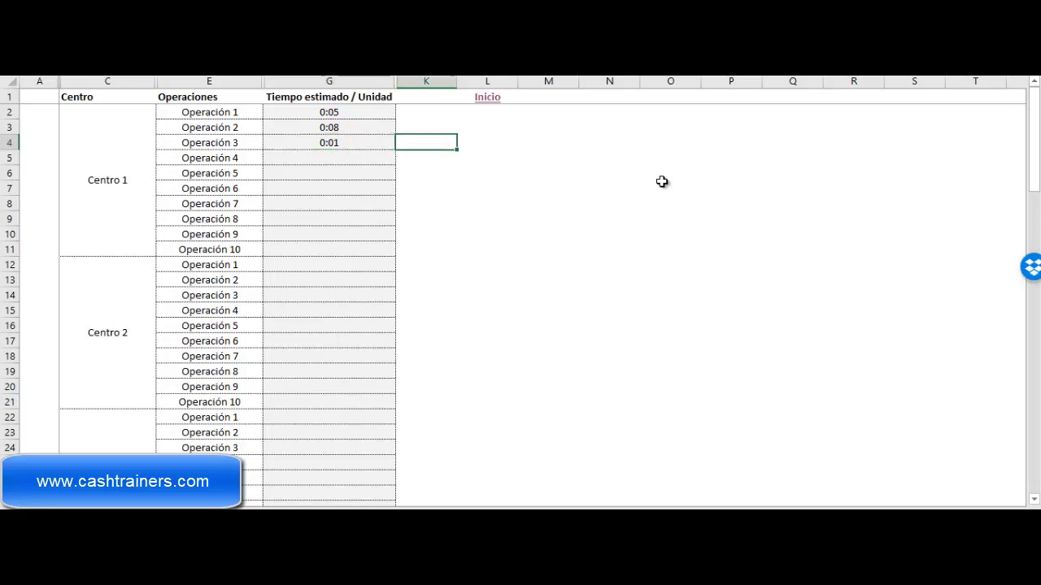
pyautogui.click(334, 143)
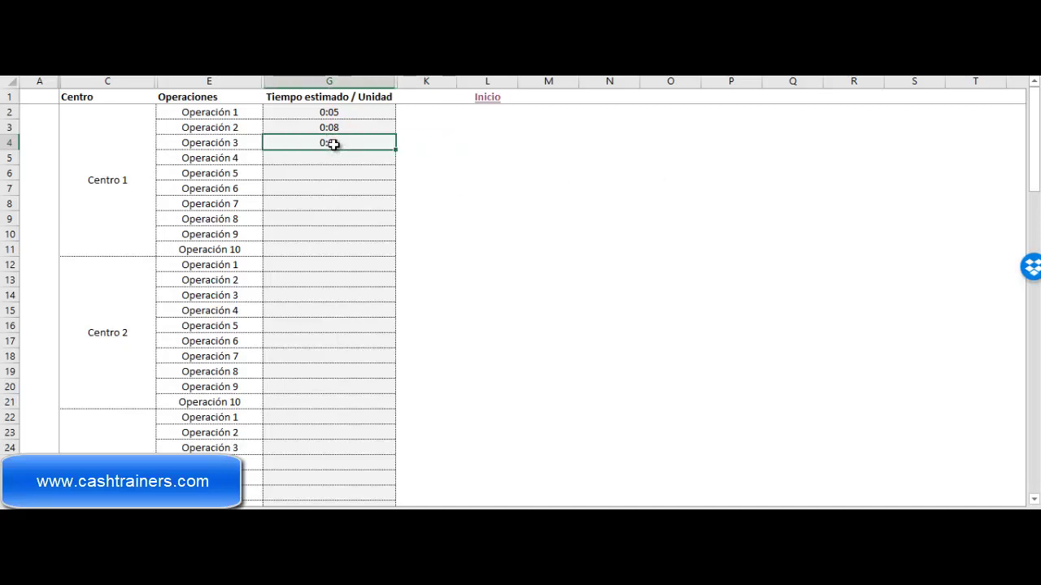
pyautogui.press('Tab')
pyautogui.press('Tab')
pyautogui.click(488, 97)
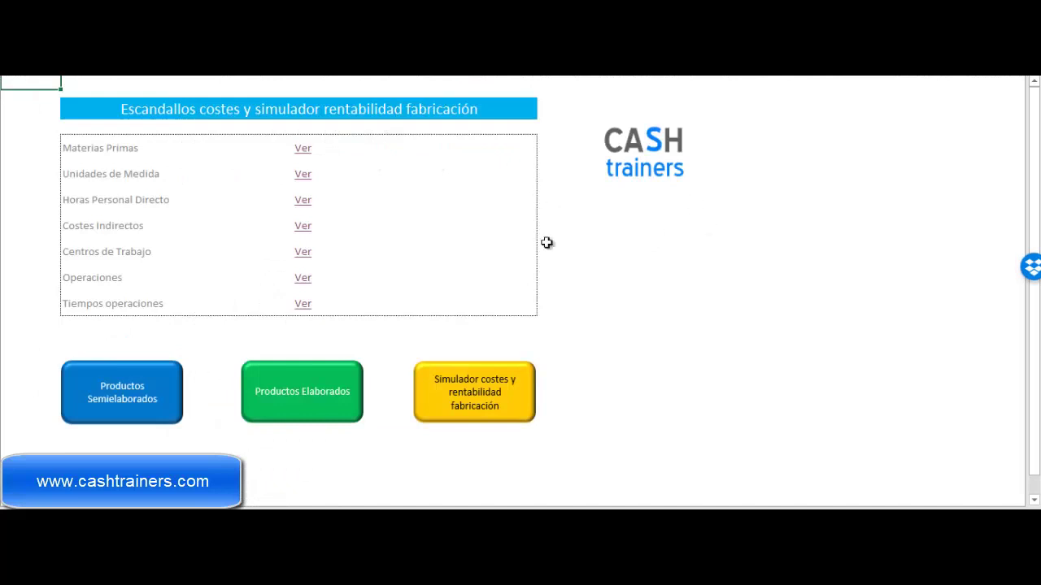
# Open the Productos Semielaborados sheet listing PSE1–PSE10 with their standard unit costs.
pyautogui.click(154, 409)
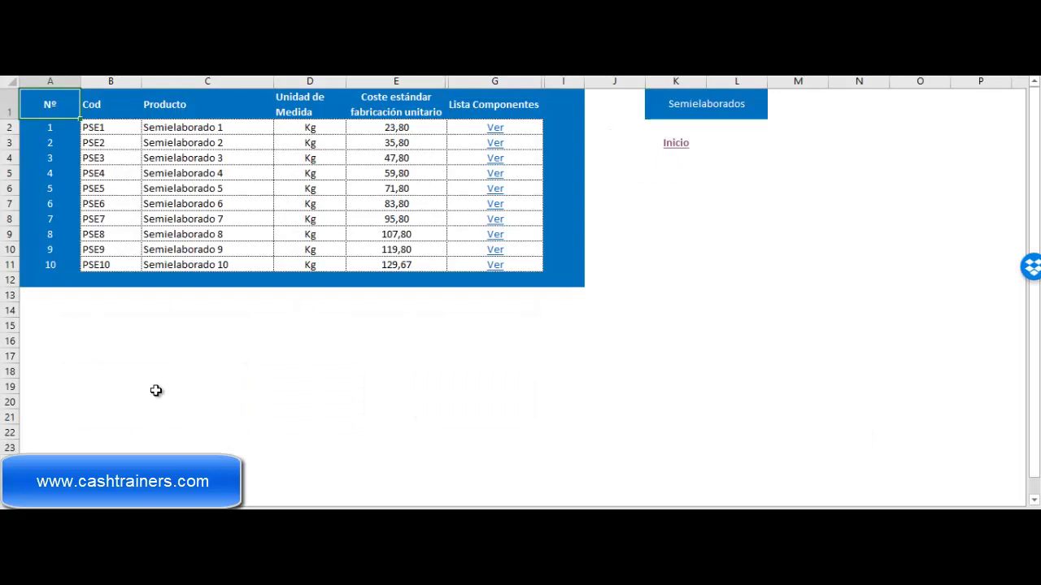
pyautogui.press('Right')
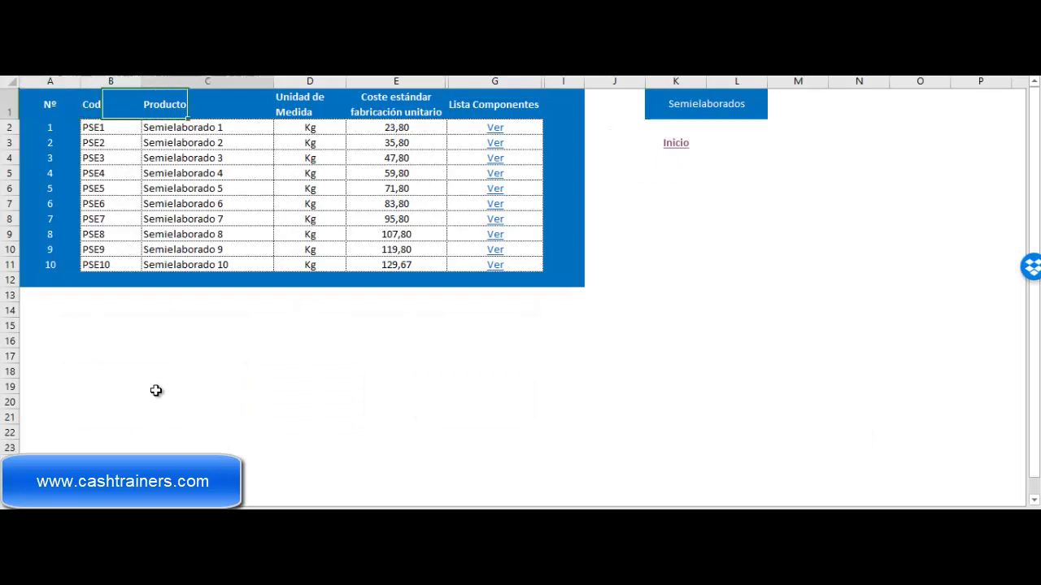
pyautogui.press('Right')
pyautogui.press('Right')
pyautogui.click(151, 342)
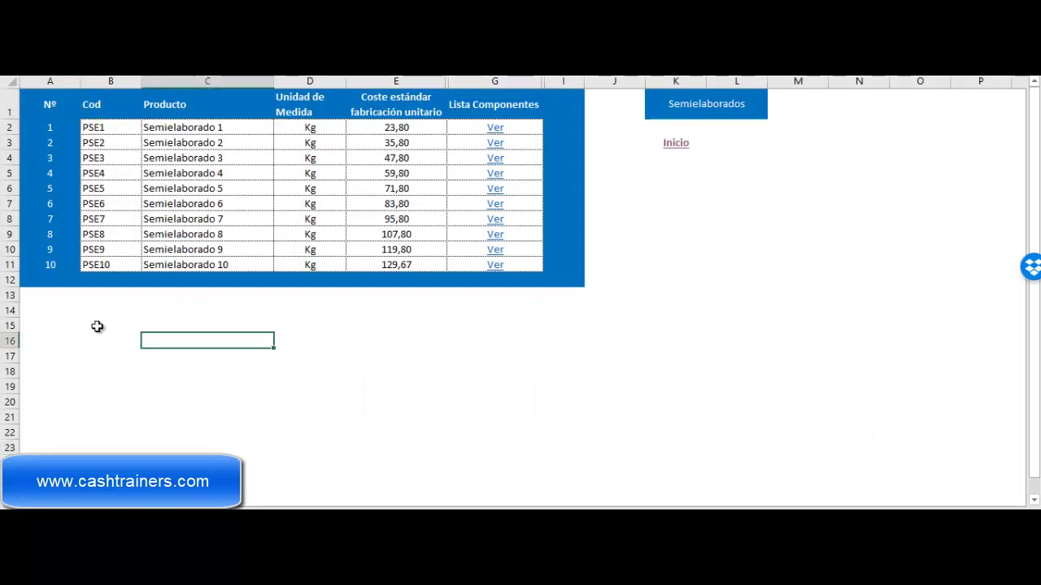
pyautogui.click(95, 325)
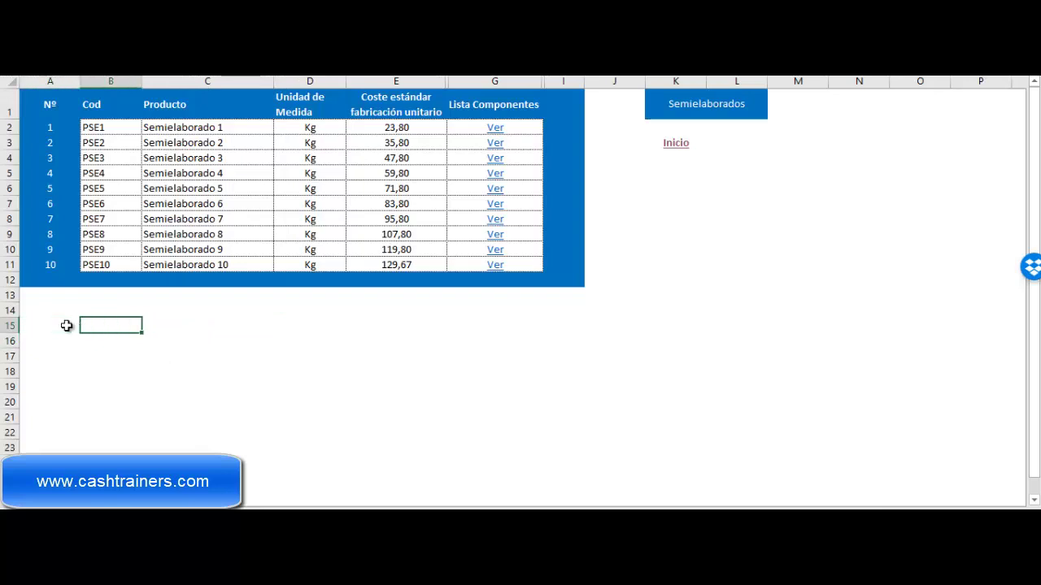
pyautogui.click(67, 325)
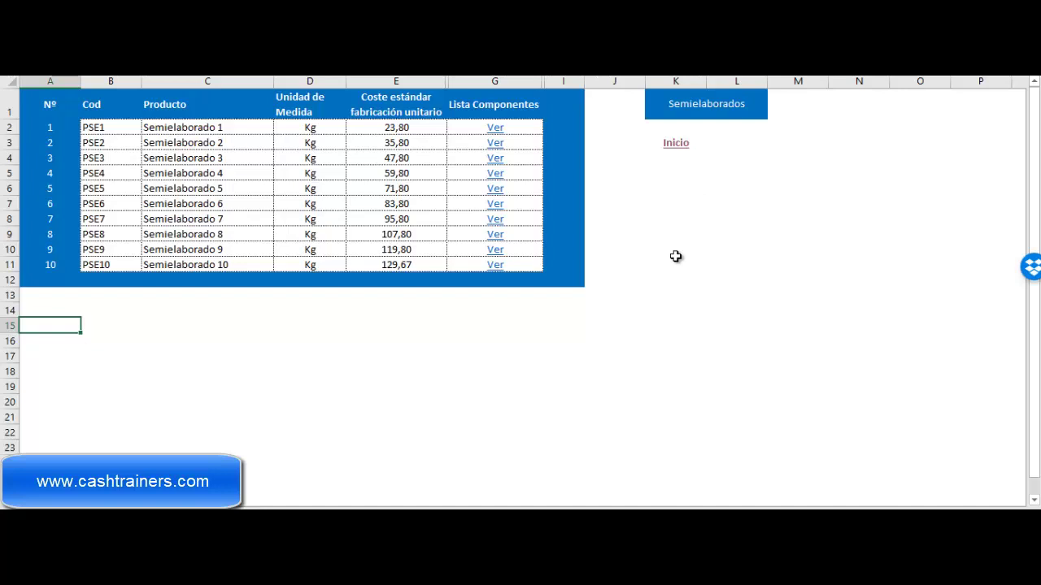
# Open PSE1's component list and view the first component's choices without changing Materia Prima 1.
pyautogui.click(499, 127)
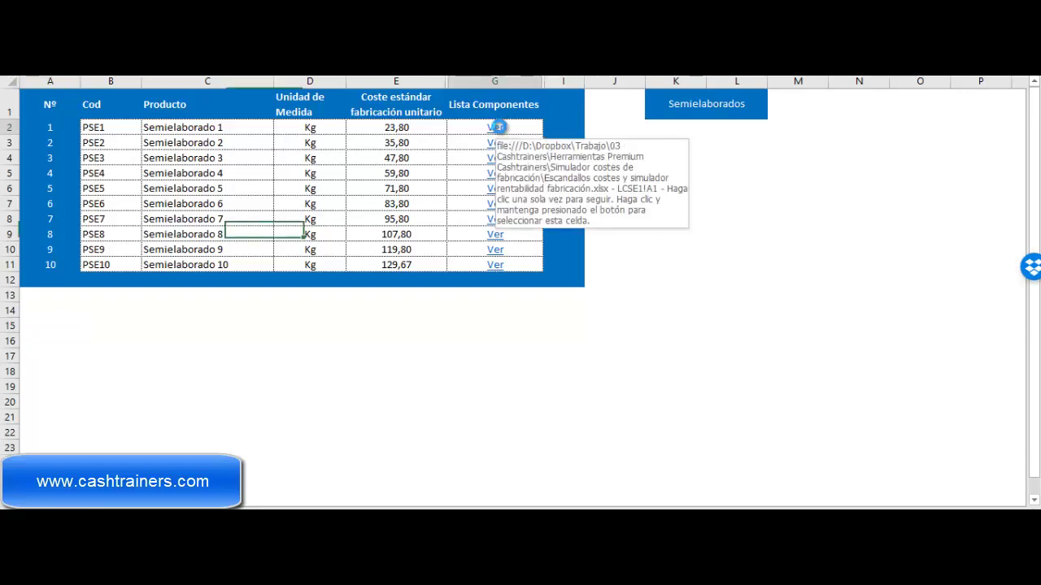
pyautogui.click(499, 127)
pyautogui.click(155, 267)
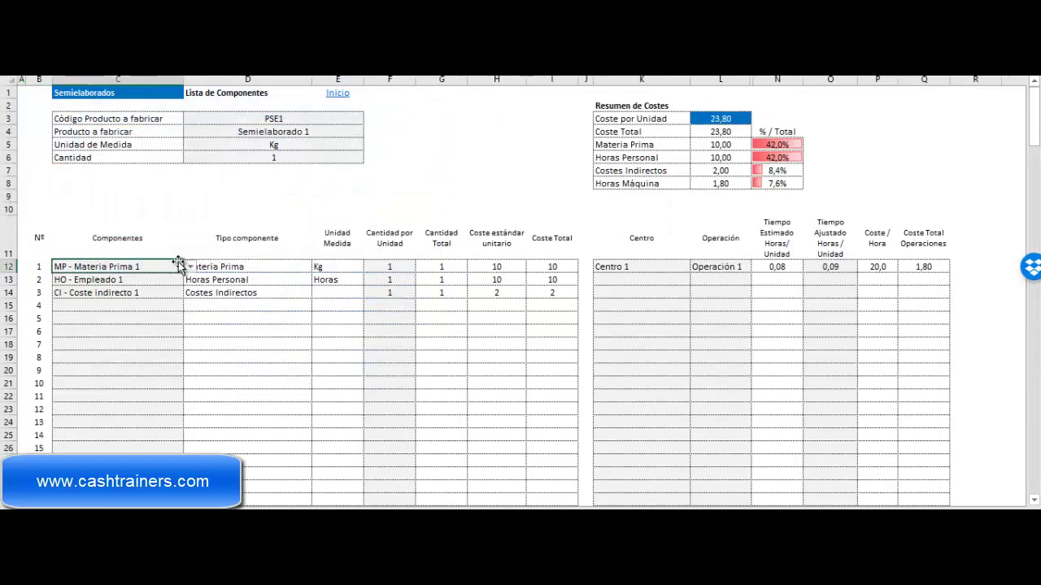
pyautogui.click(190, 266)
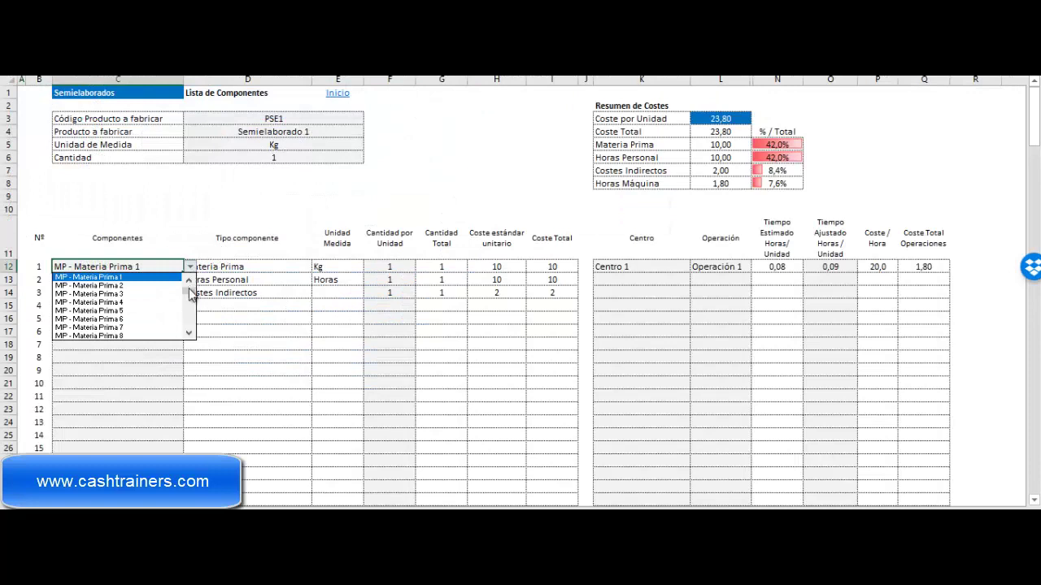
pyautogui.moveTo(189, 290); pyautogui.dragTo(190, 327)
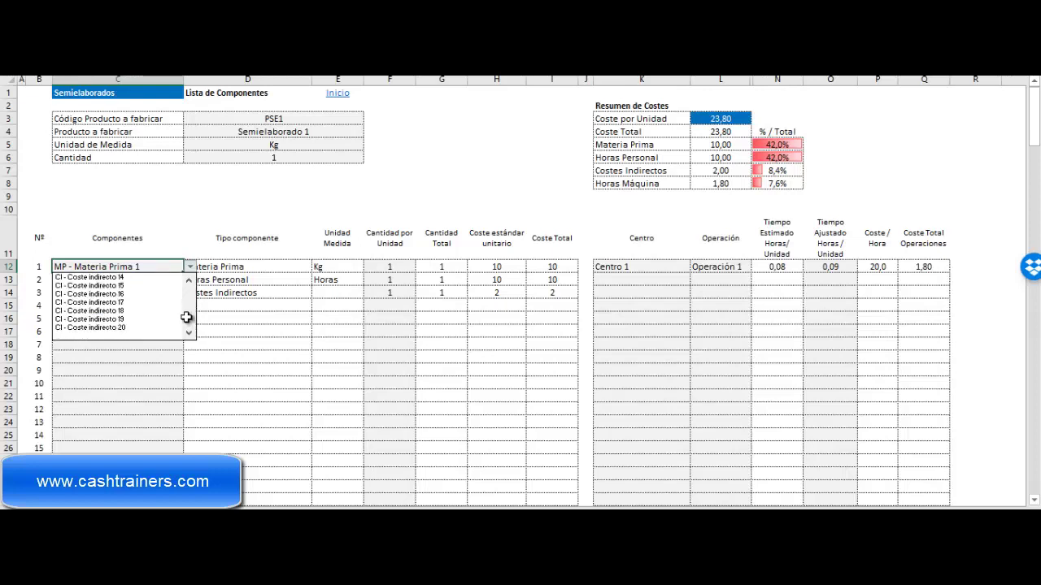
pyautogui.press('Escape')
# Check PSE1's code, name Semielaborado 1, unit of measure and quantity fields.
pyautogui.click(259, 123)
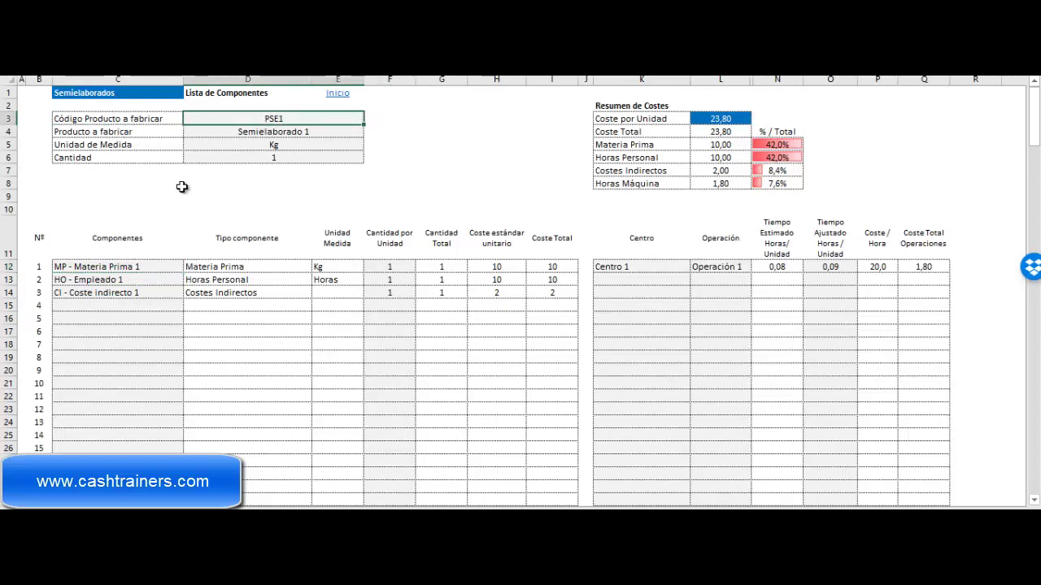
pyautogui.press('Return')
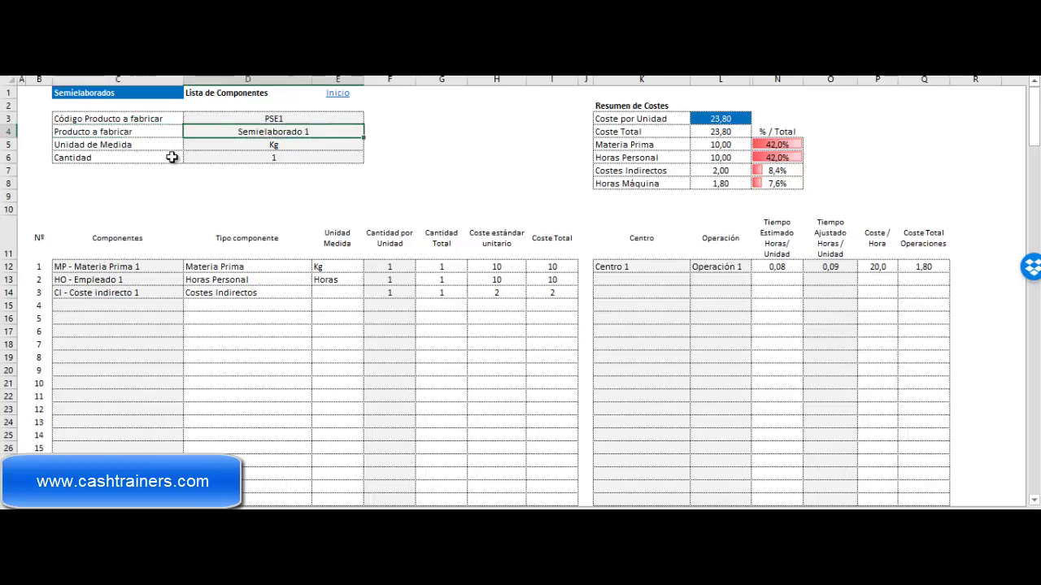
pyautogui.click(348, 145)
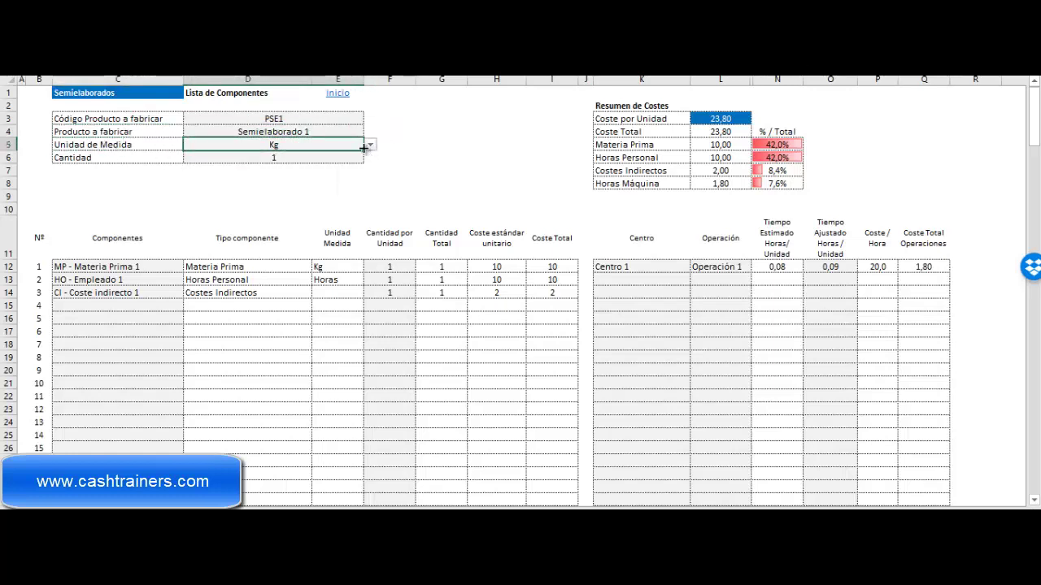
pyautogui.click(196, 156)
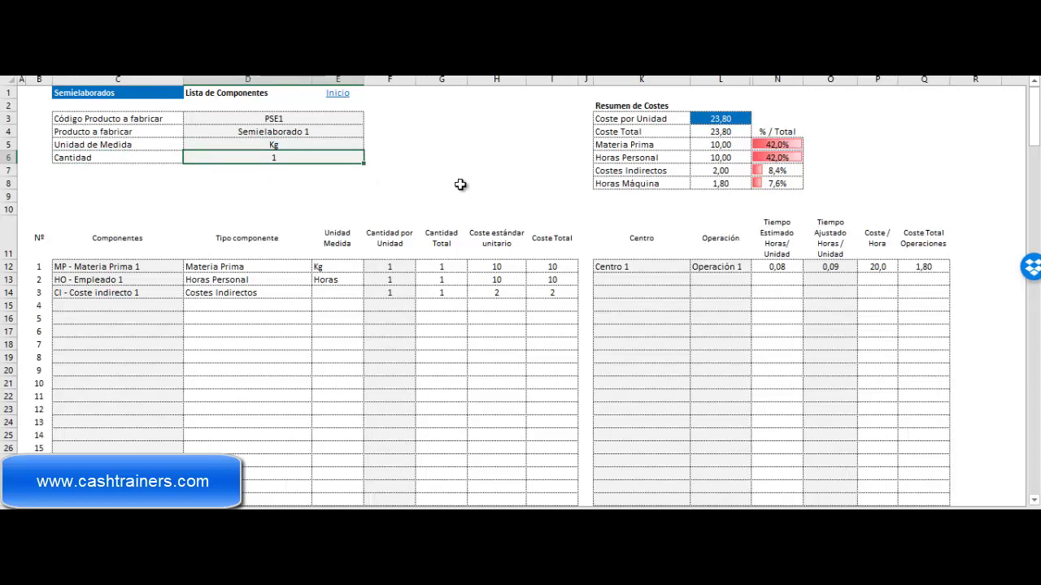
pyautogui.write('2')
# Change PSE1's Cantidad from 2 to 1, dropping the total cost from 47,60 to 23,80.
pyautogui.press('Return')
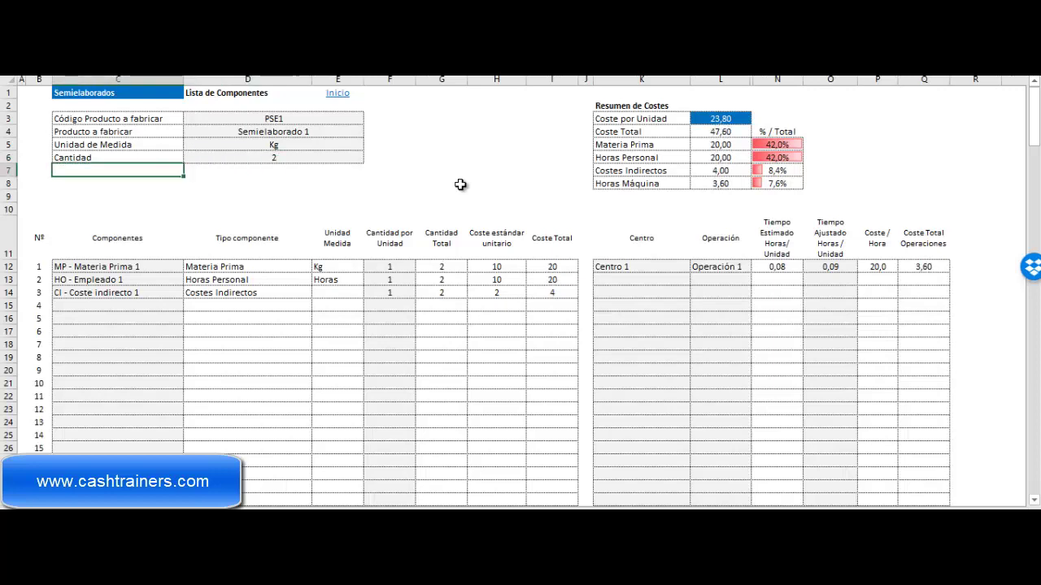
pyautogui.hotkey('shift', 'Return')
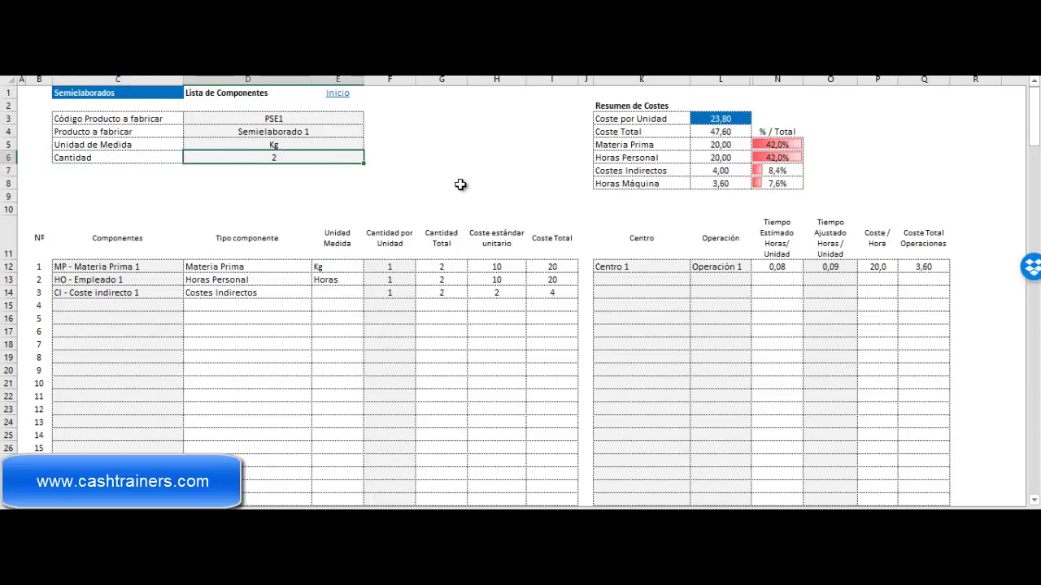
pyautogui.write('1')
pyautogui.press('Tab')
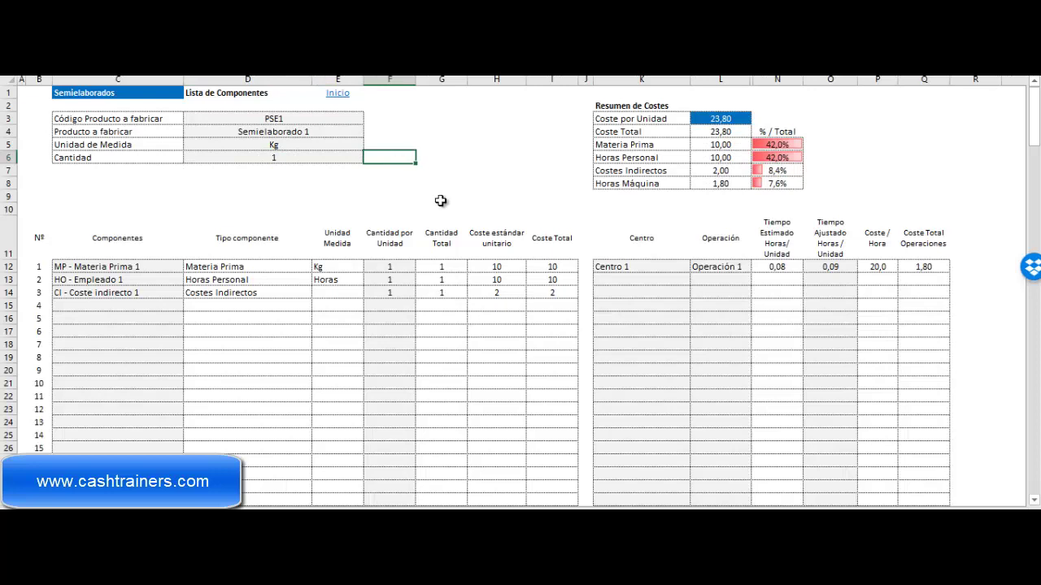
pyautogui.click(376, 270)
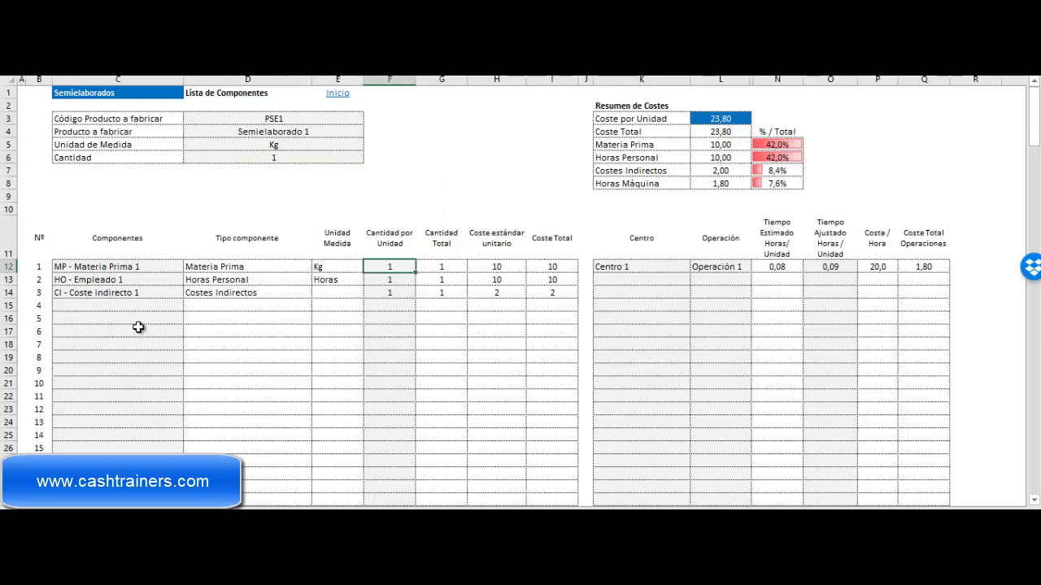
pyautogui.click(423, 182)
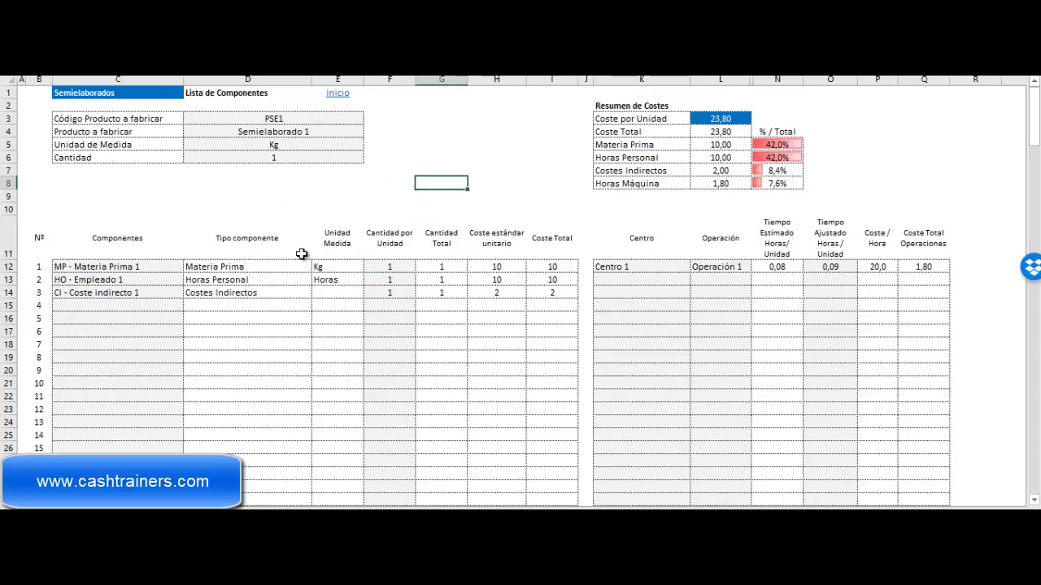
# Set Materia Prima 1's quantity per unit to 2, lifting PSE1's unit cost to 33,80.
pyautogui.click(390, 269)
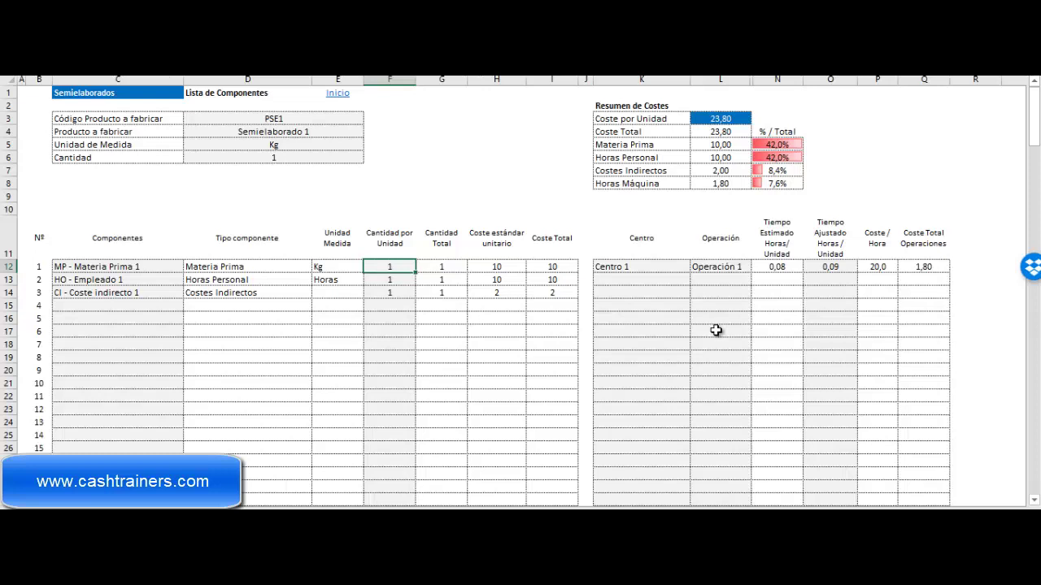
pyautogui.write('2')
pyautogui.press('Tab')
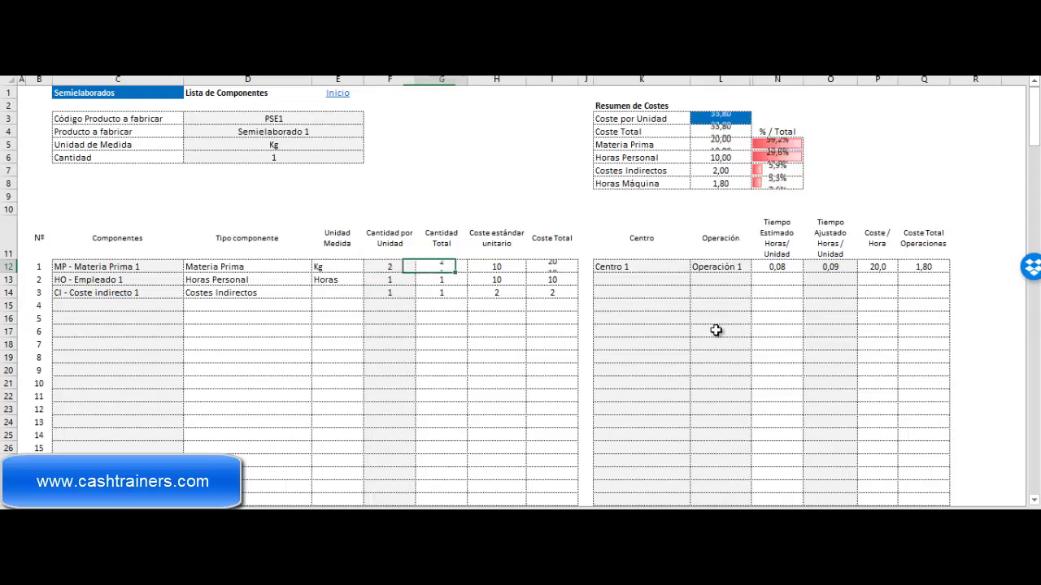
pyautogui.press('Up')
pyautogui.press('Up')
pyautogui.press('Up')
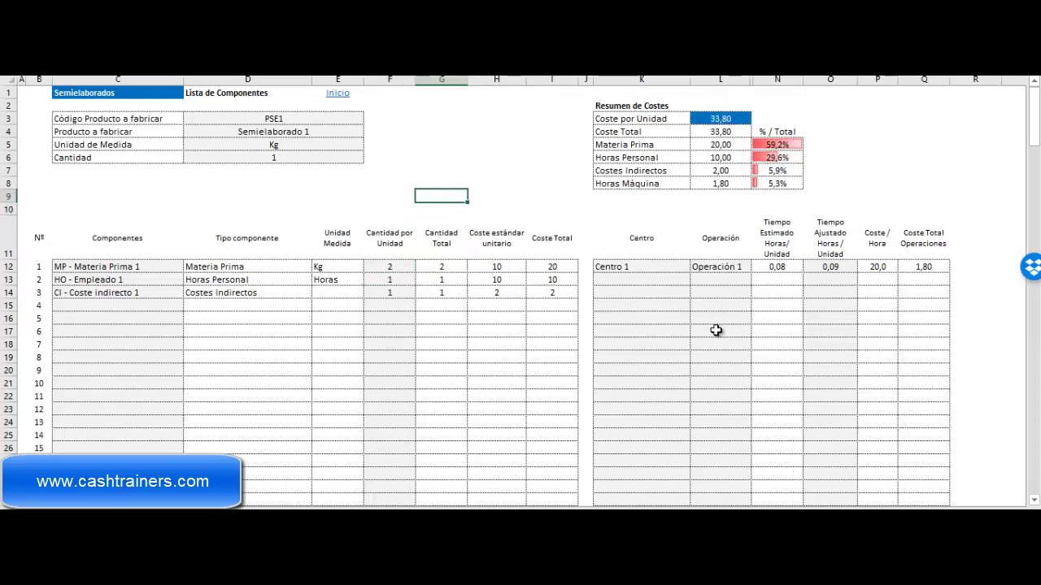
pyautogui.press('Up')
pyautogui.press('Up')
pyautogui.press('Up')
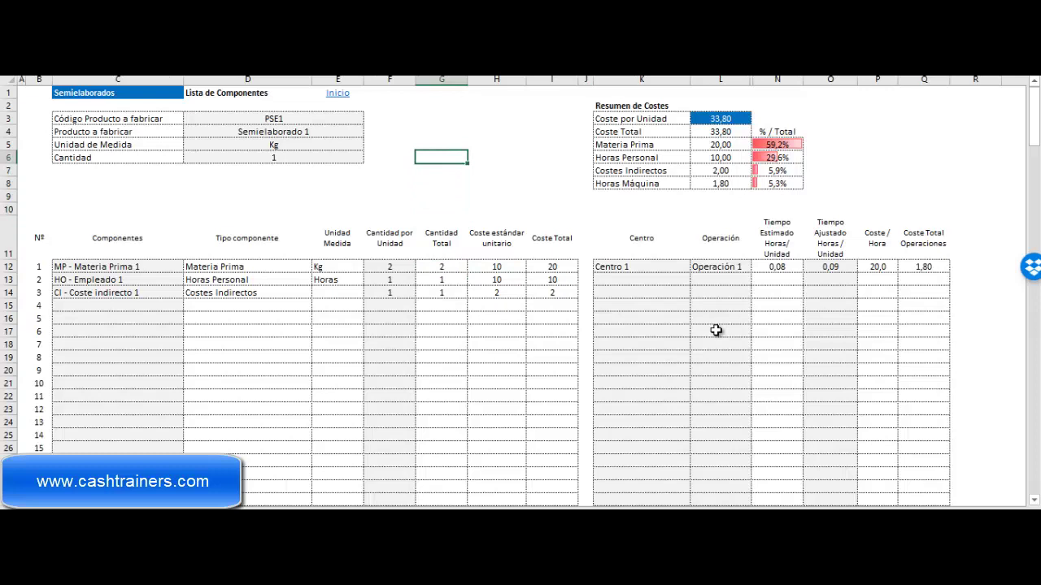
pyautogui.press('Left')
pyautogui.press('Left')
pyautogui.press('Tab')
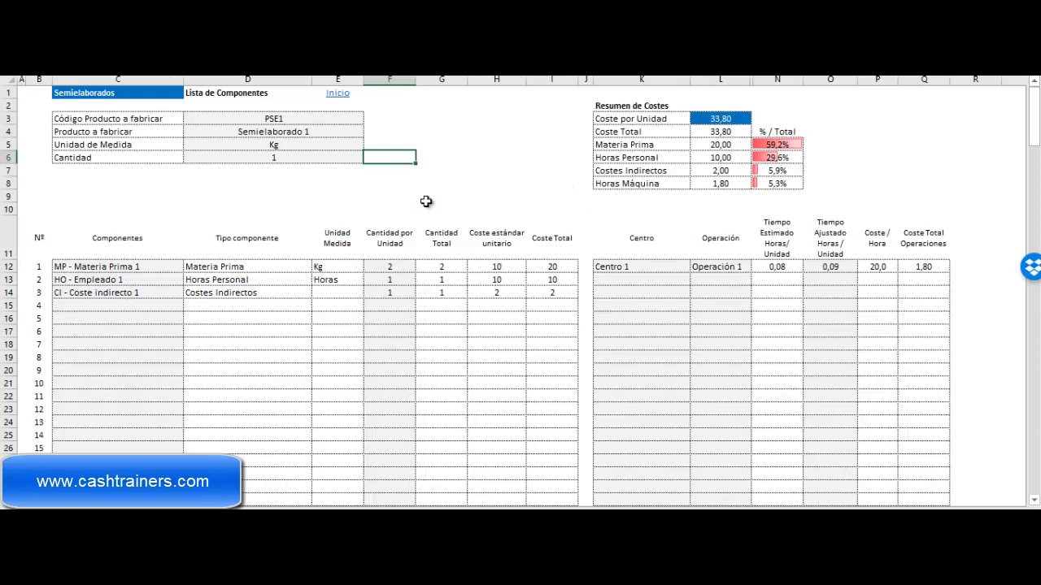
pyautogui.press('Right')
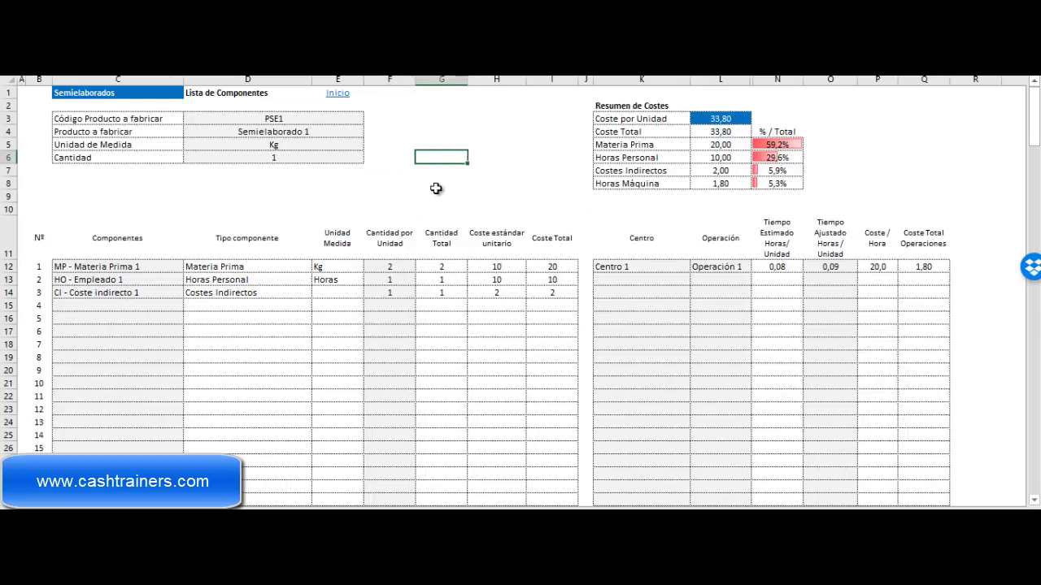
pyautogui.press('Right')
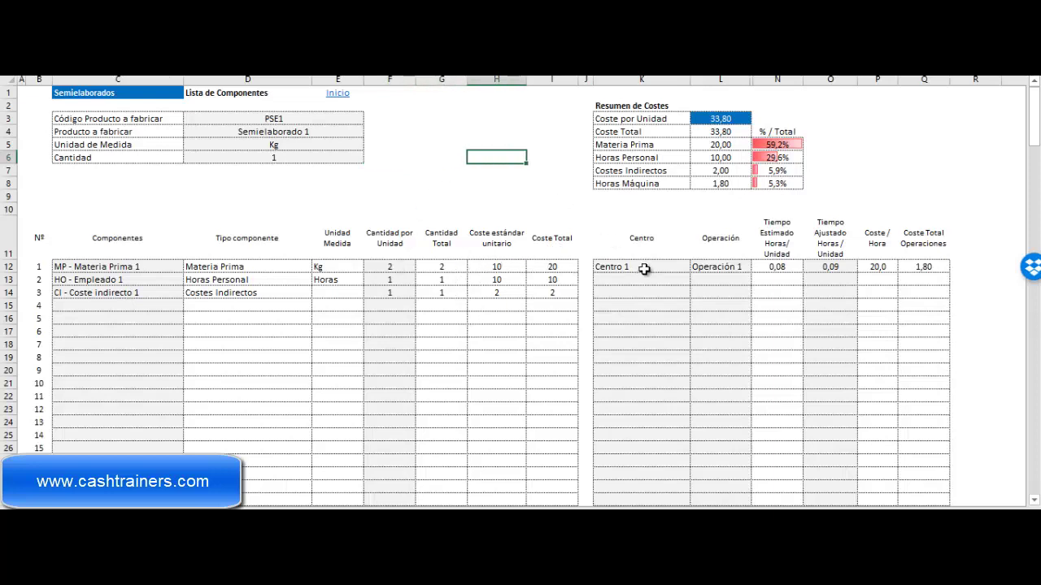
pyautogui.click(679, 266)
pyautogui.click(697, 266)
pyautogui.click(697, 267)
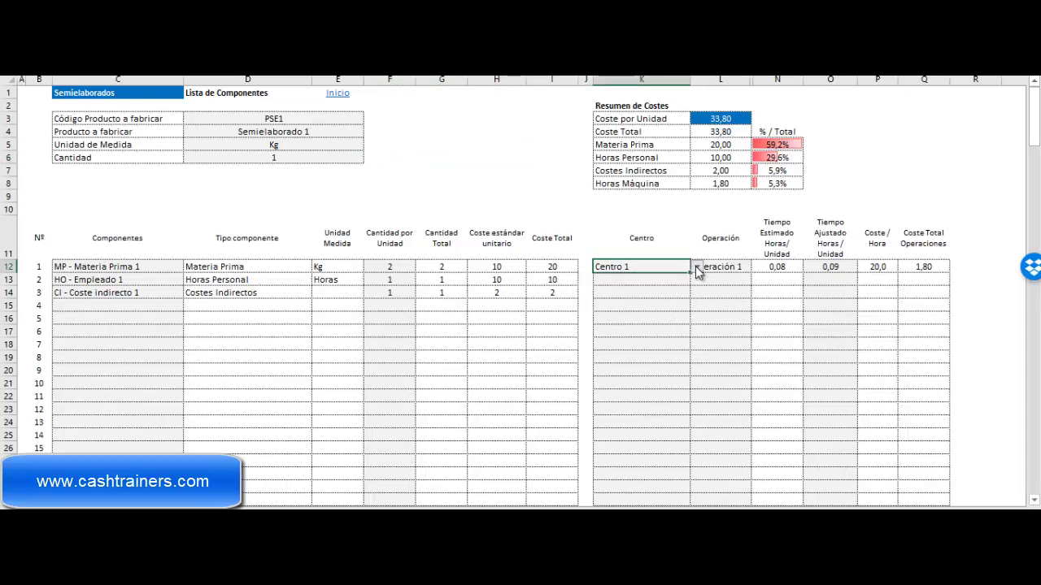
pyautogui.click(713, 266)
pyautogui.click(758, 266)
pyautogui.click(758, 269)
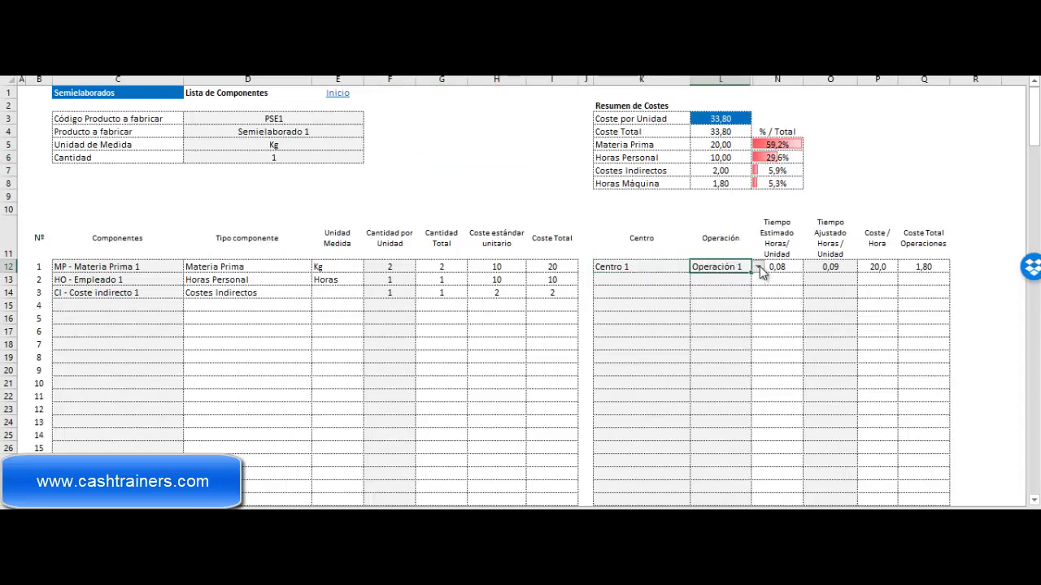
pyautogui.click(823, 268)
pyautogui.click(785, 269)
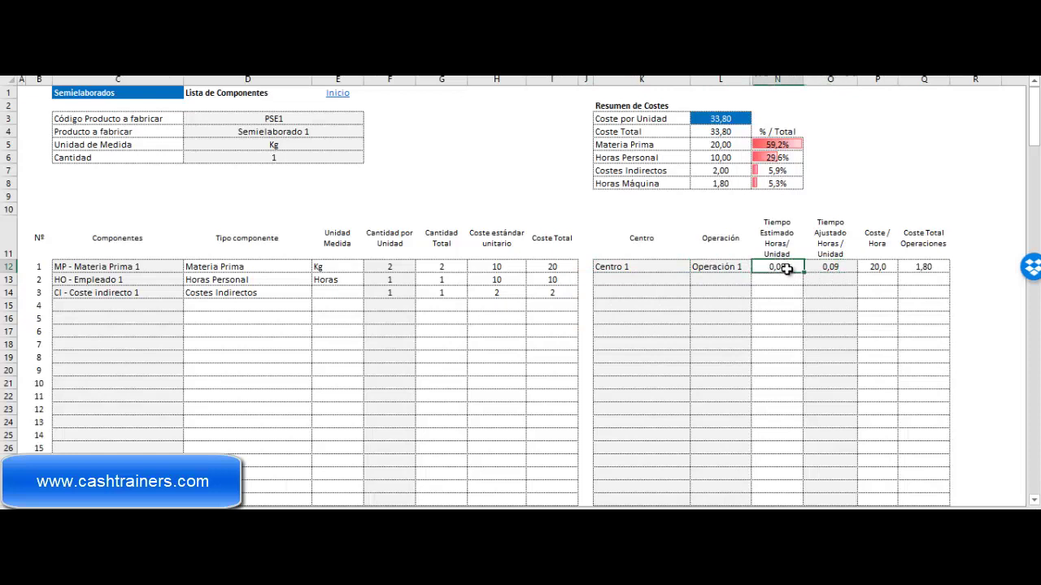
pyautogui.click(886, 166)
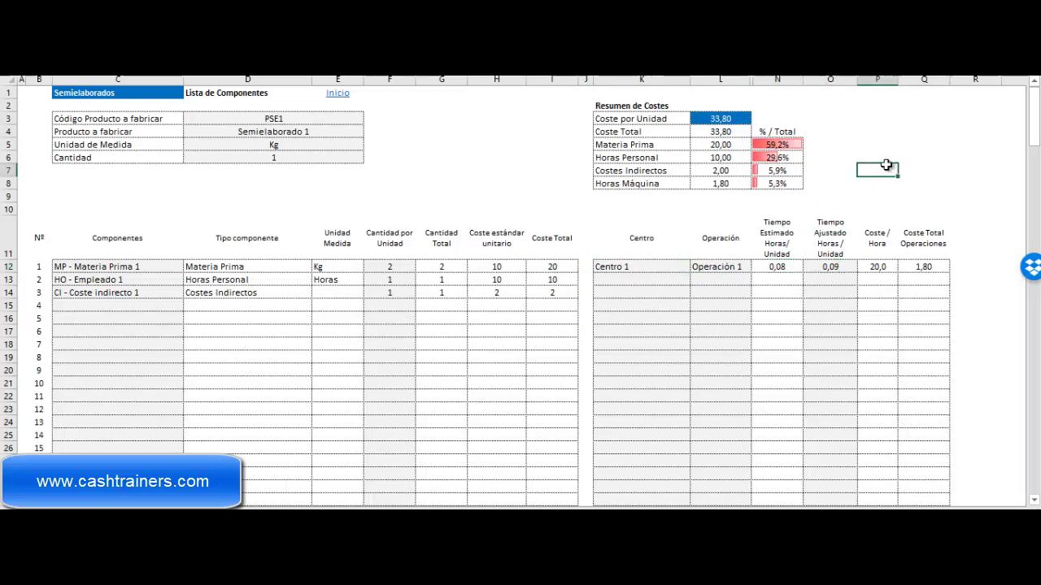
pyautogui.click(533, 195)
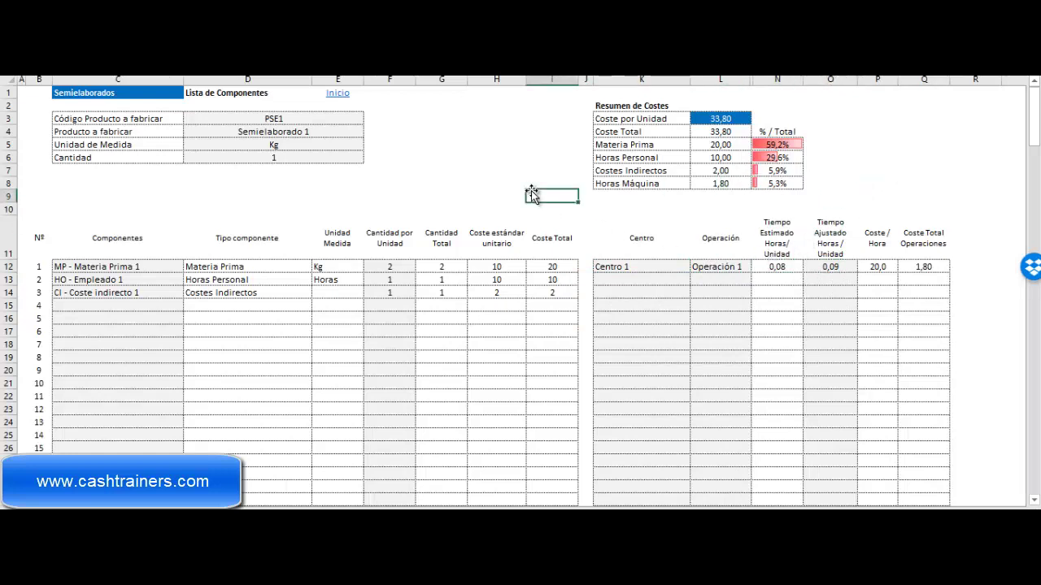
pyautogui.click(841, 268)
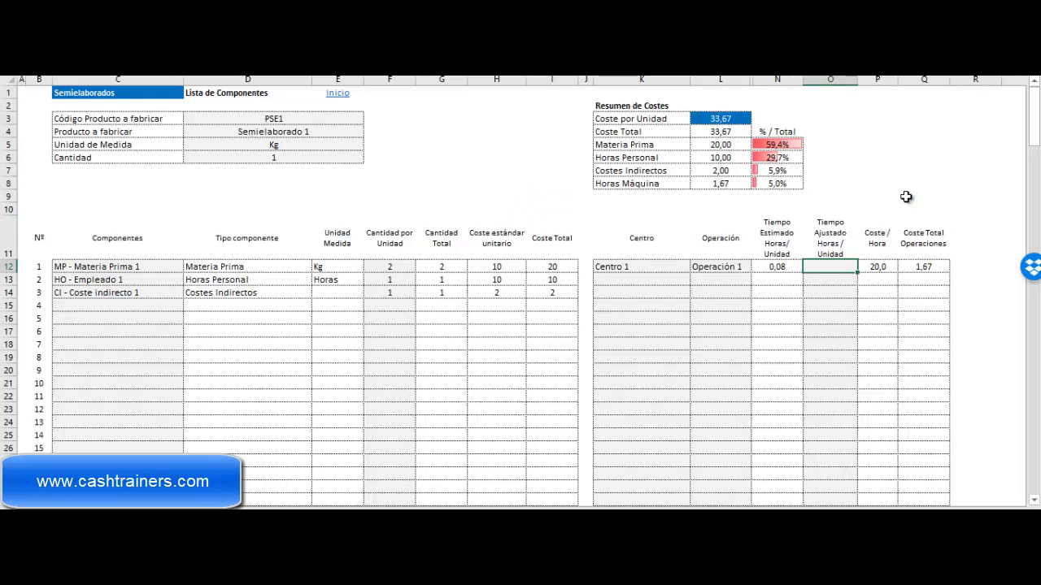
pyautogui.press('Right')
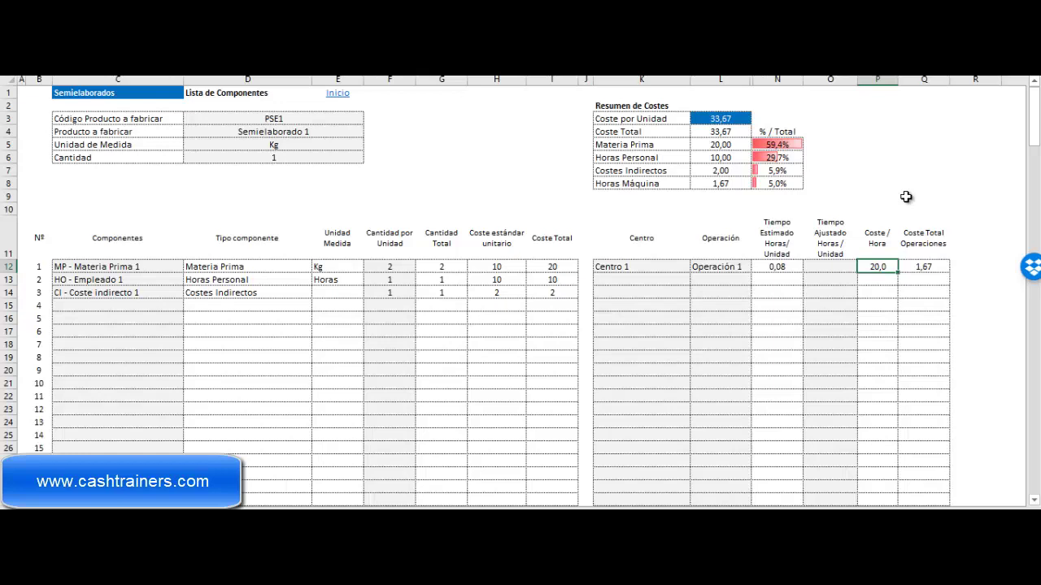
pyautogui.press('Right')
pyautogui.press('Right')
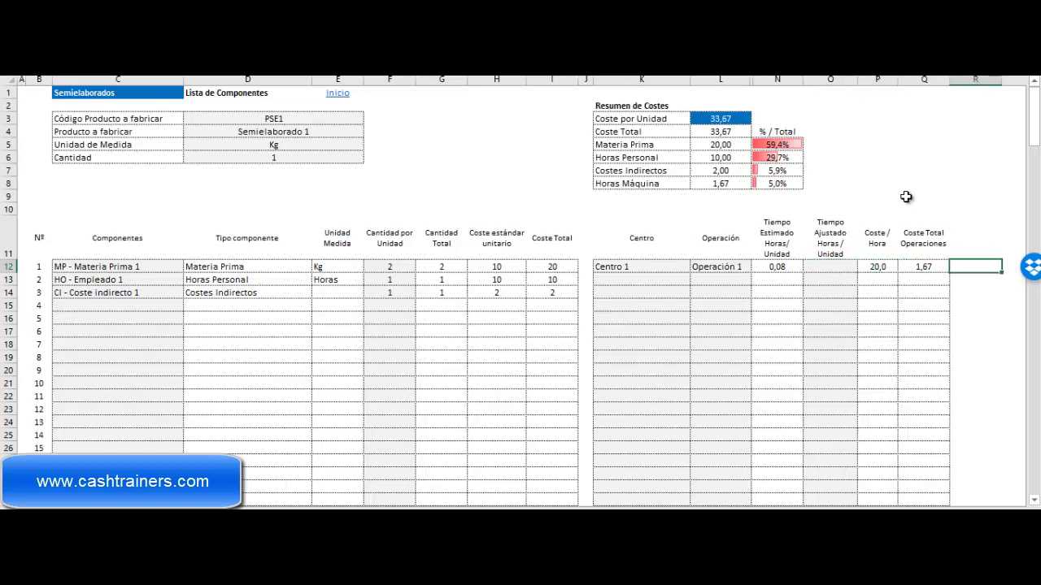
pyautogui.press('Left')
pyautogui.press('Left')
pyautogui.press('Left')
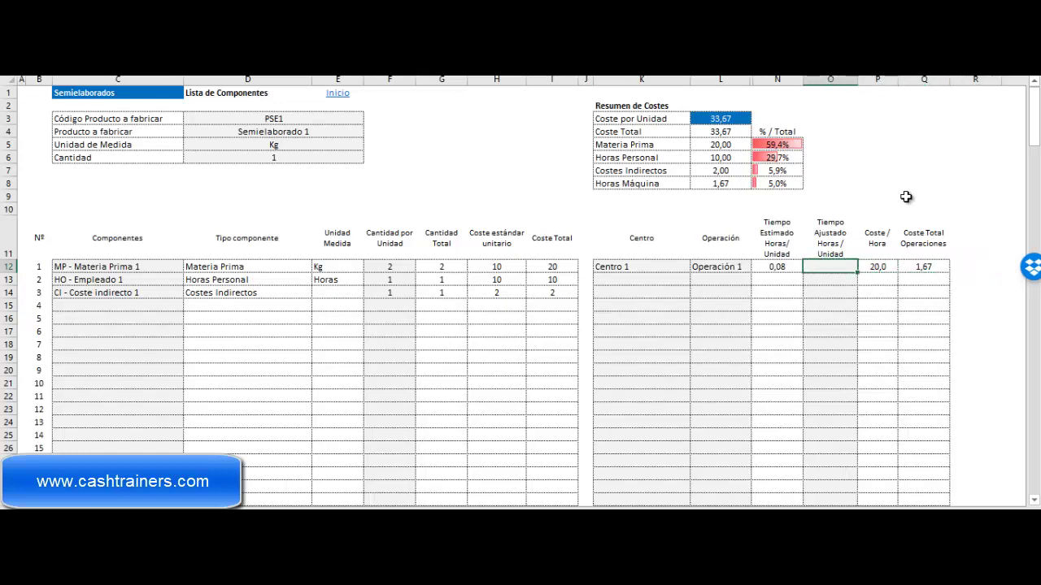
pyautogui.press('Up')
pyautogui.press('Up')
pyautogui.press('Down')
pyautogui.press('Down')
pyautogui.press('Down')
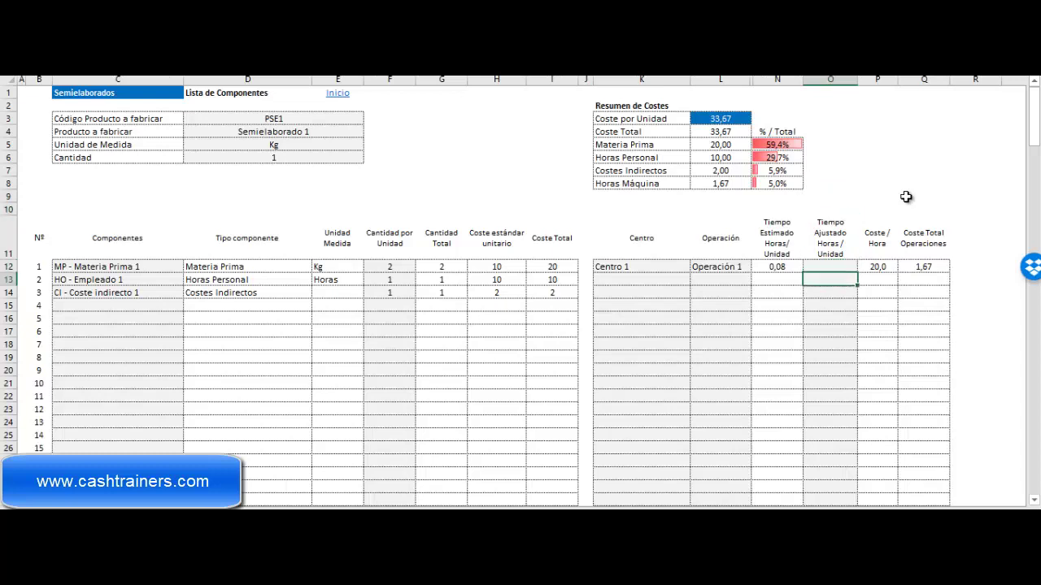
pyautogui.press('Up')
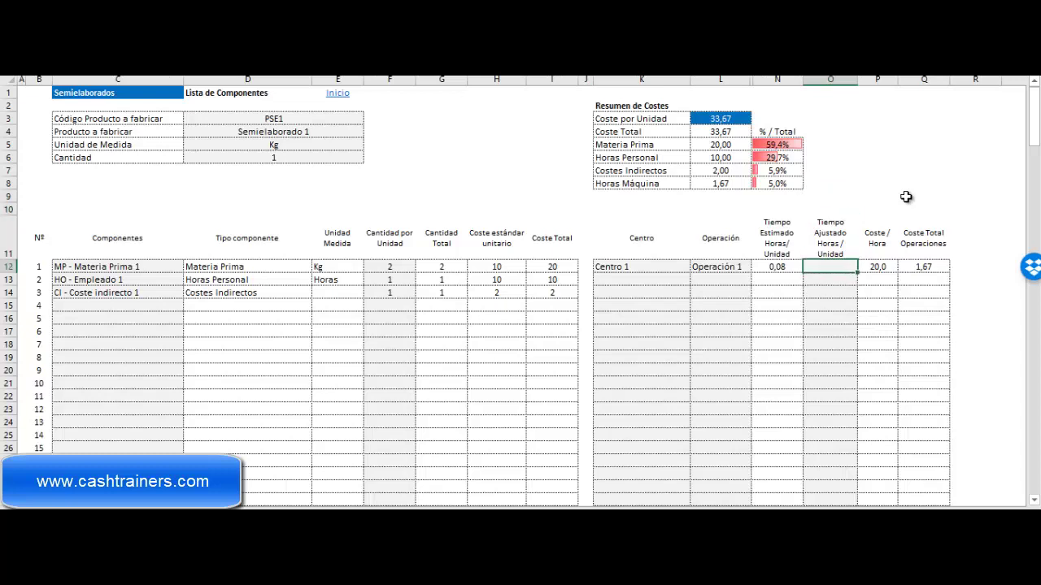
pyautogui.write('0,09')
pyautogui.press('Tab')
pyautogui.press('Tab')
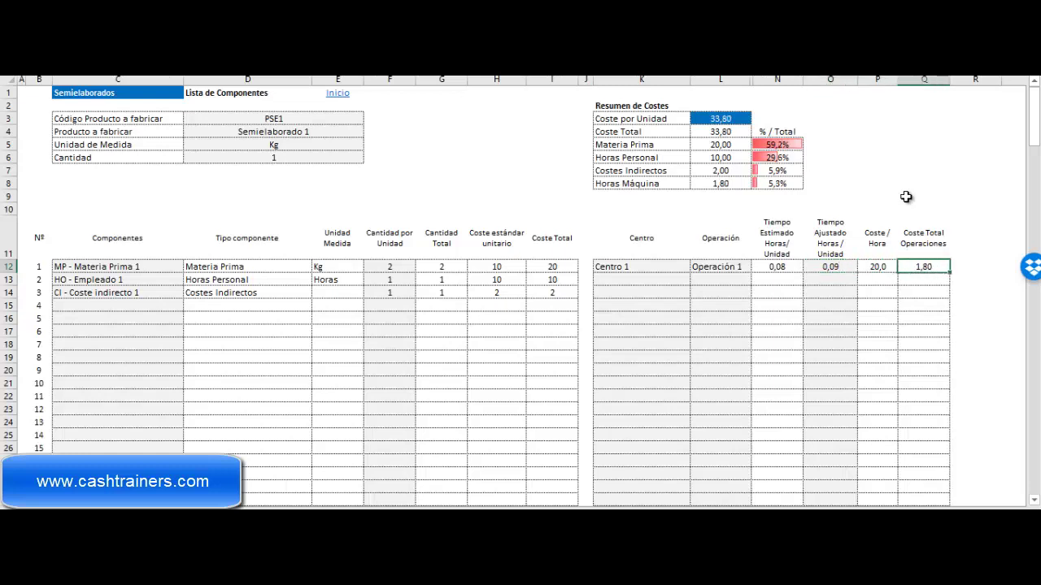
pyautogui.press('Up')
pyautogui.press('Up')
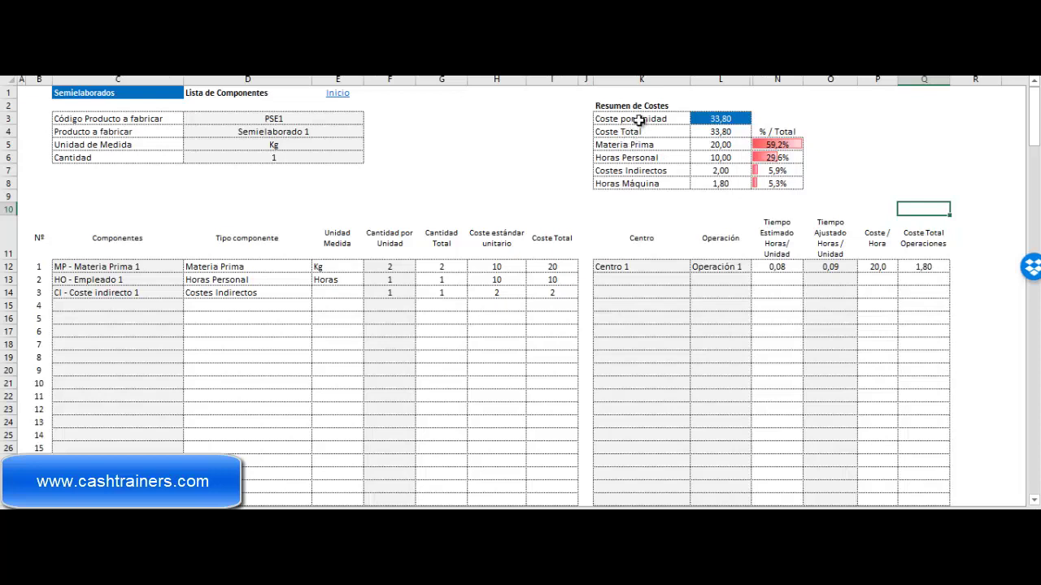
# Enter 3 as PSE1's Cantidad, raising the total cost to 101,40.
pyautogui.click(336, 155)
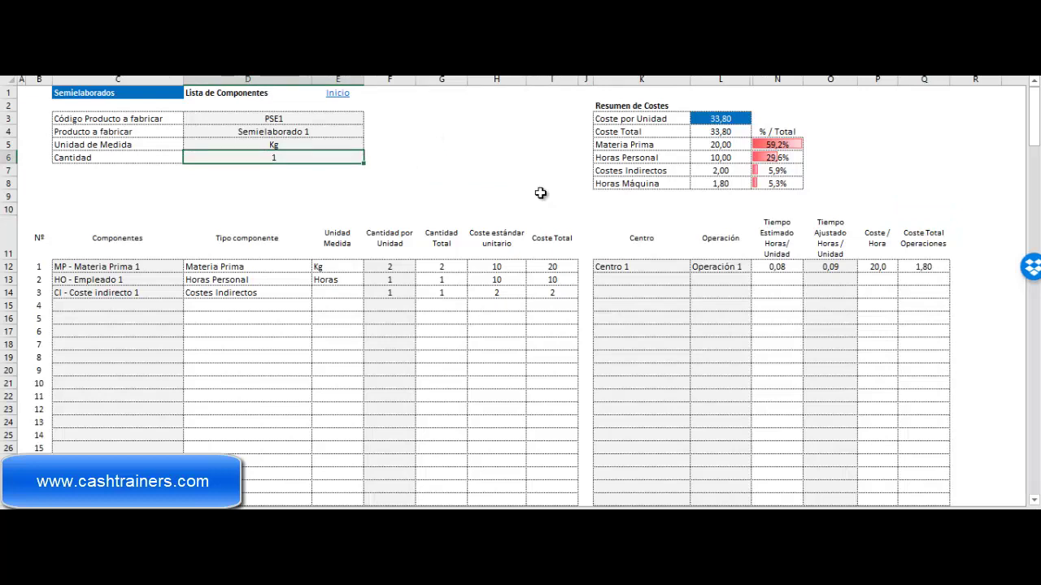
pyautogui.write('3')
pyautogui.press('Tab')
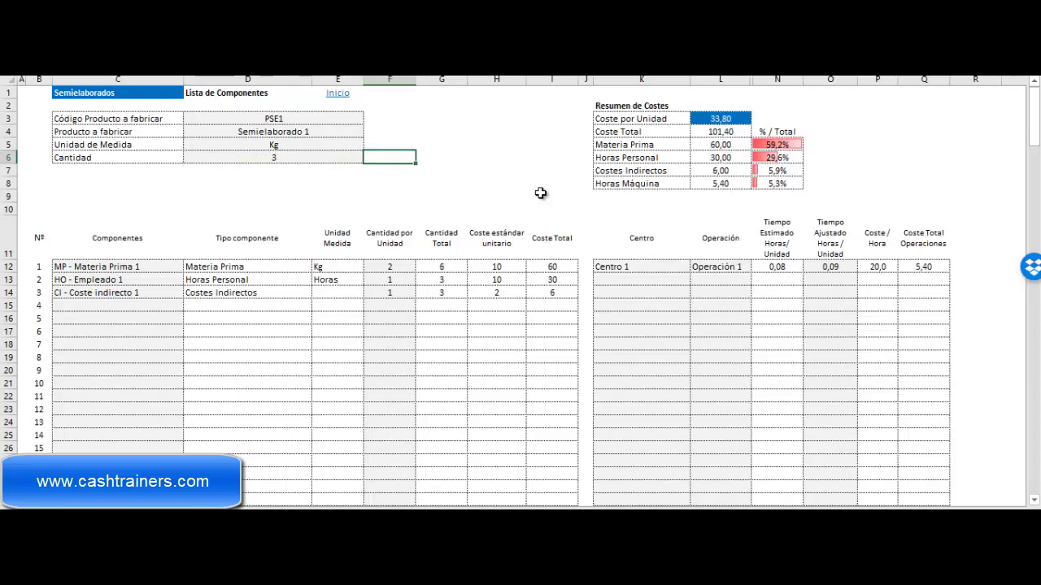
pyautogui.press('Tab')
pyautogui.press('Tab')
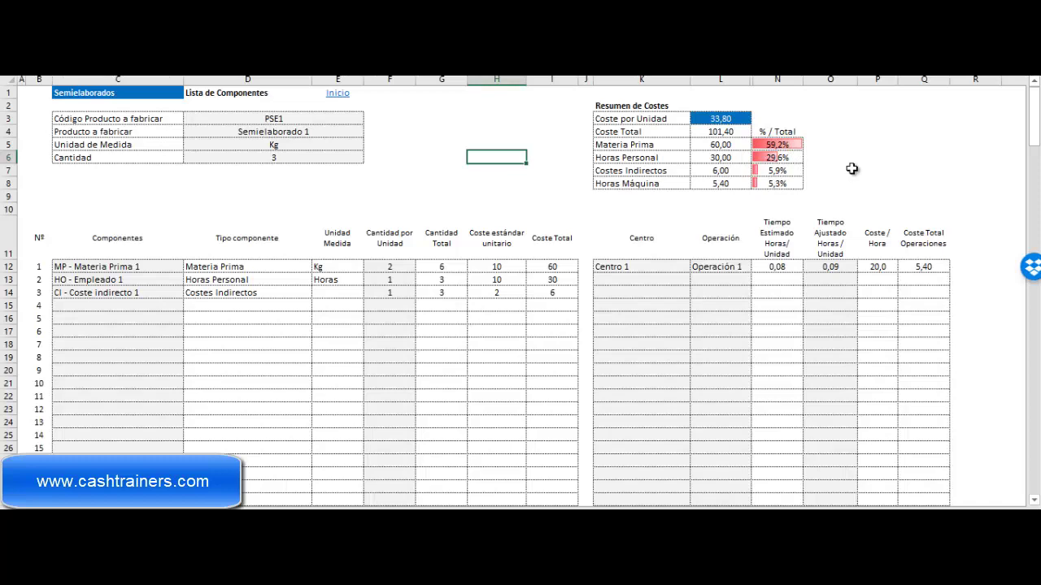
# Return to the home menu via Semielaborados and open Producto elaborado 1's component list.
pyautogui.click(337, 95)
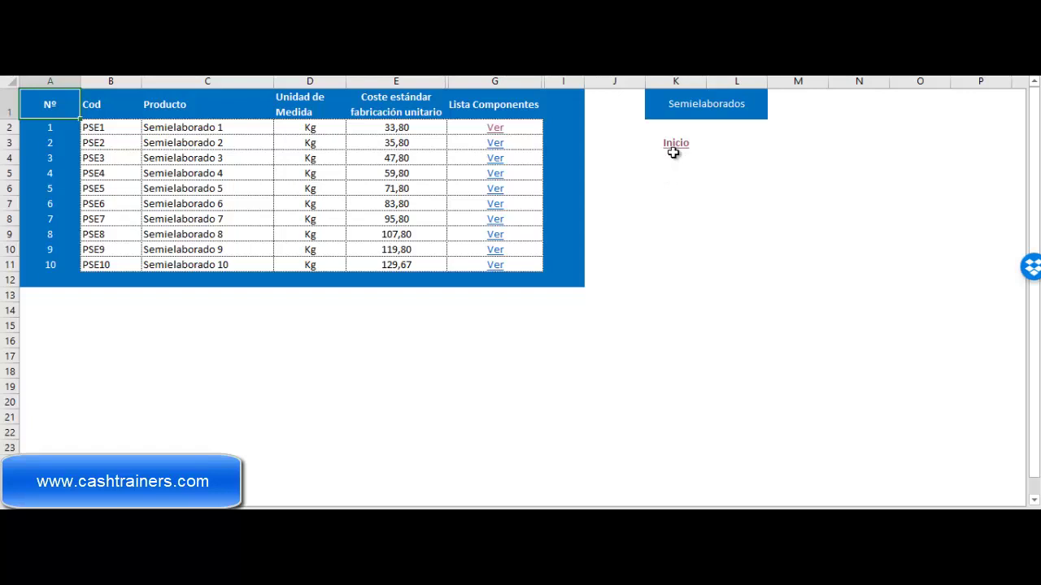
pyautogui.click(673, 151)
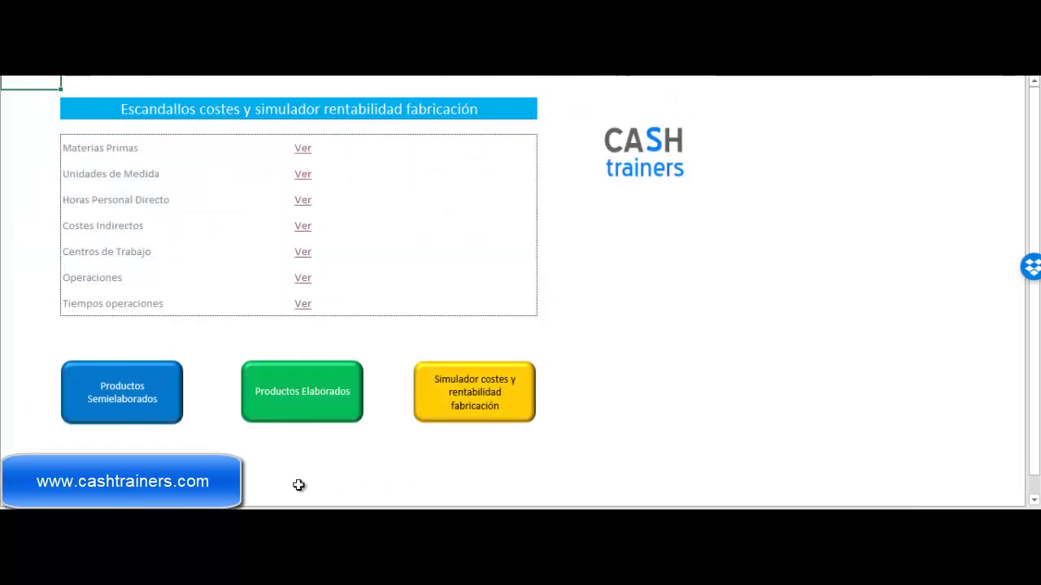
pyautogui.click(289, 409)
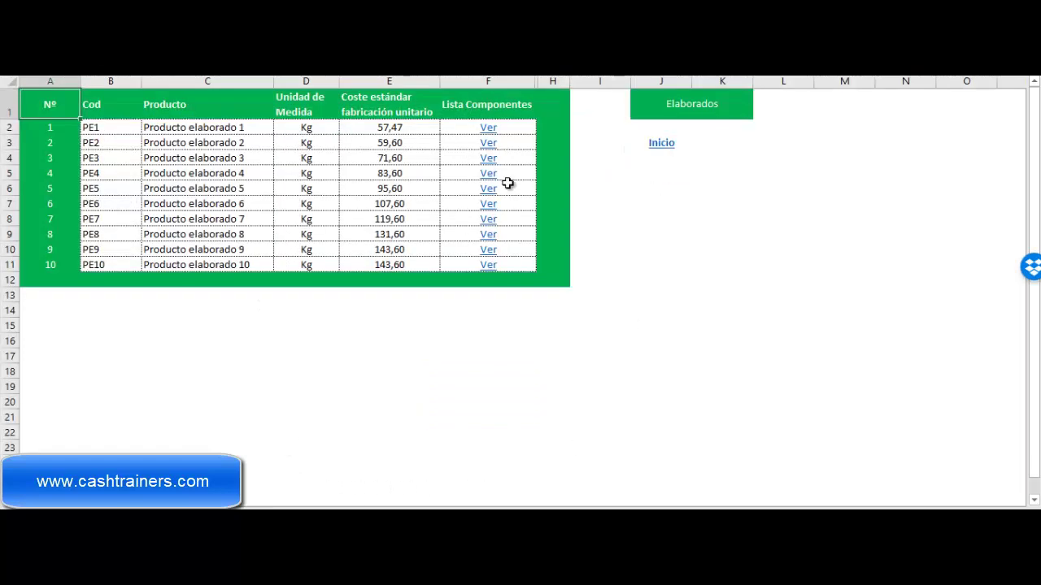
pyautogui.click(488, 129)
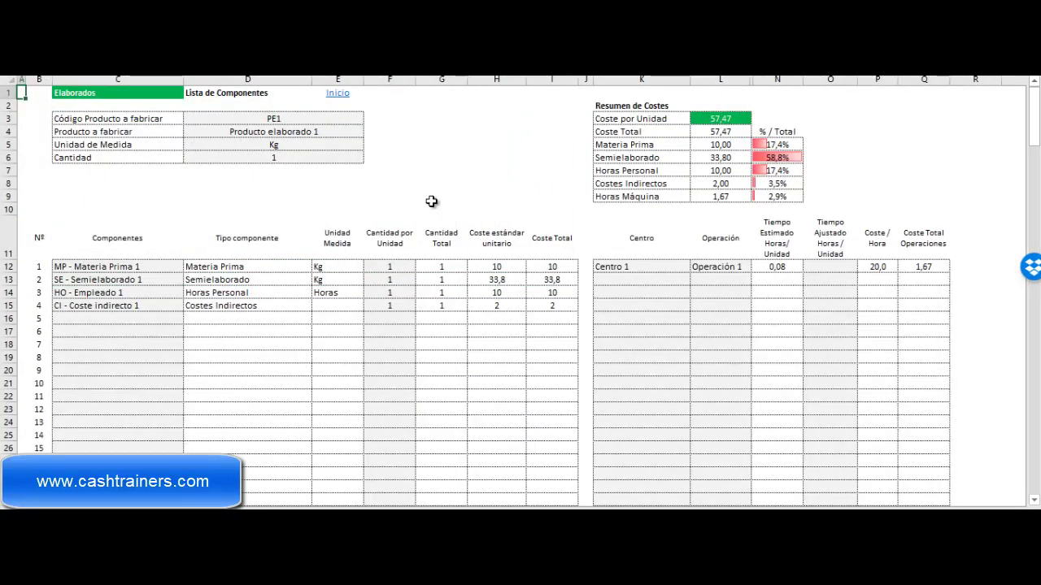
pyautogui.click(110, 280)
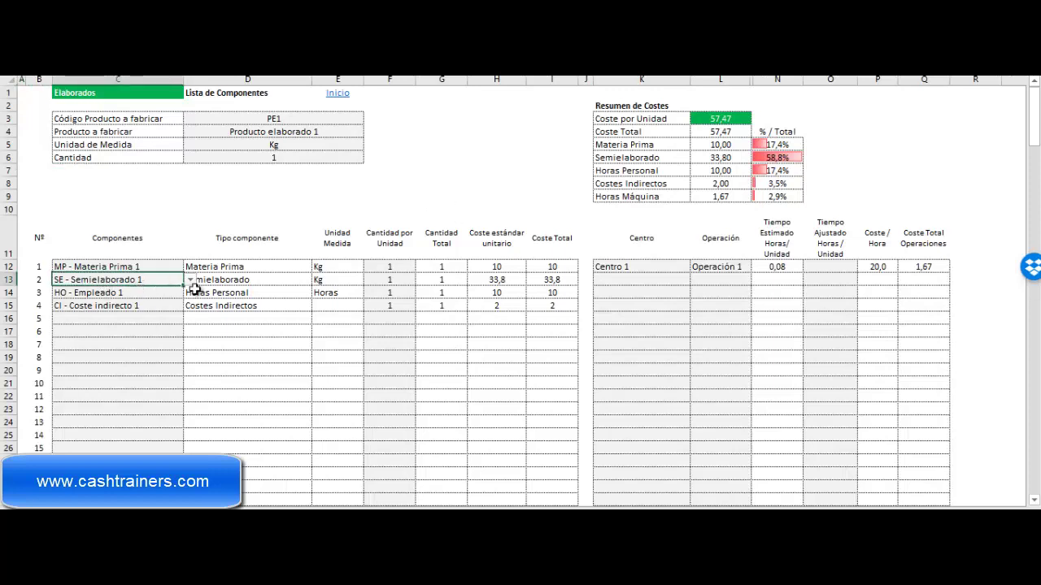
pyautogui.click(189, 279)
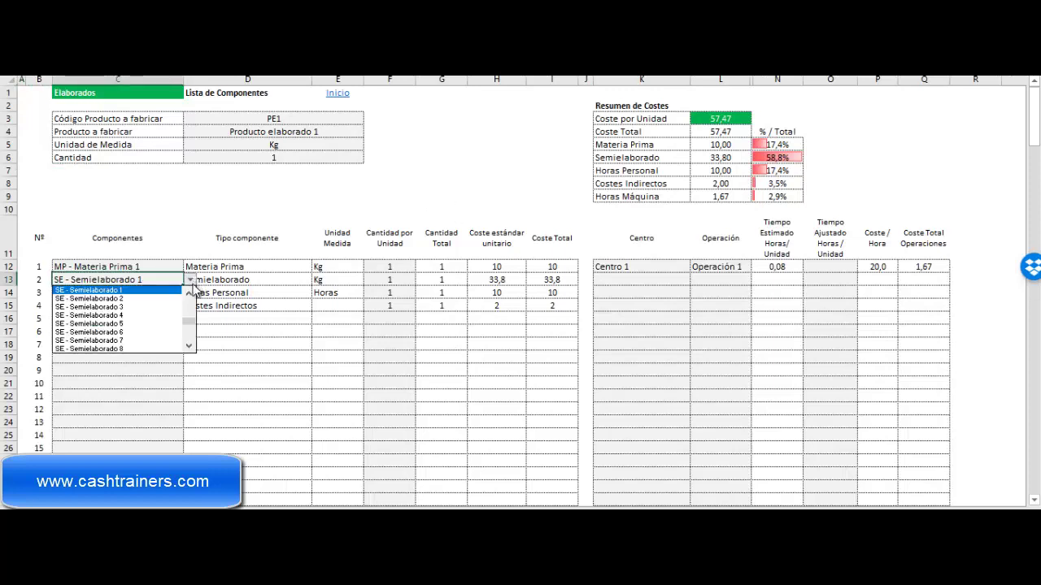
pyautogui.click(190, 350)
pyautogui.click(189, 295)
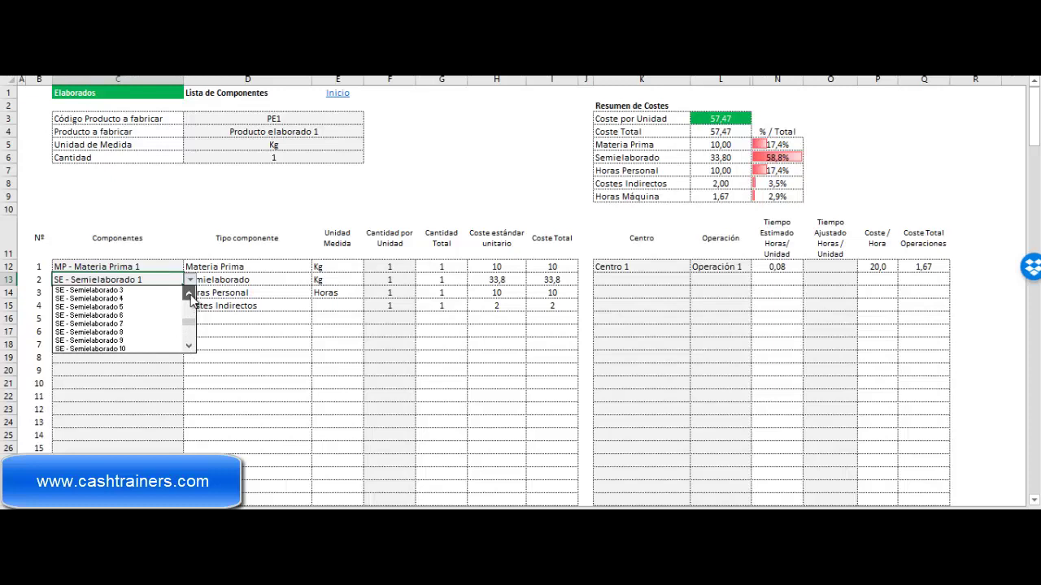
pyautogui.click(190, 295)
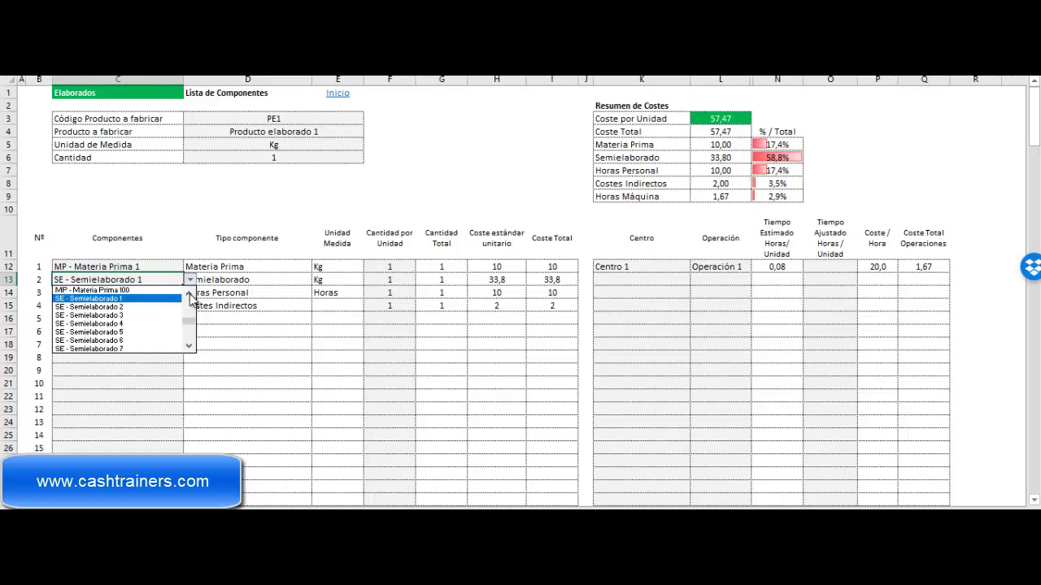
pyautogui.click(114, 300)
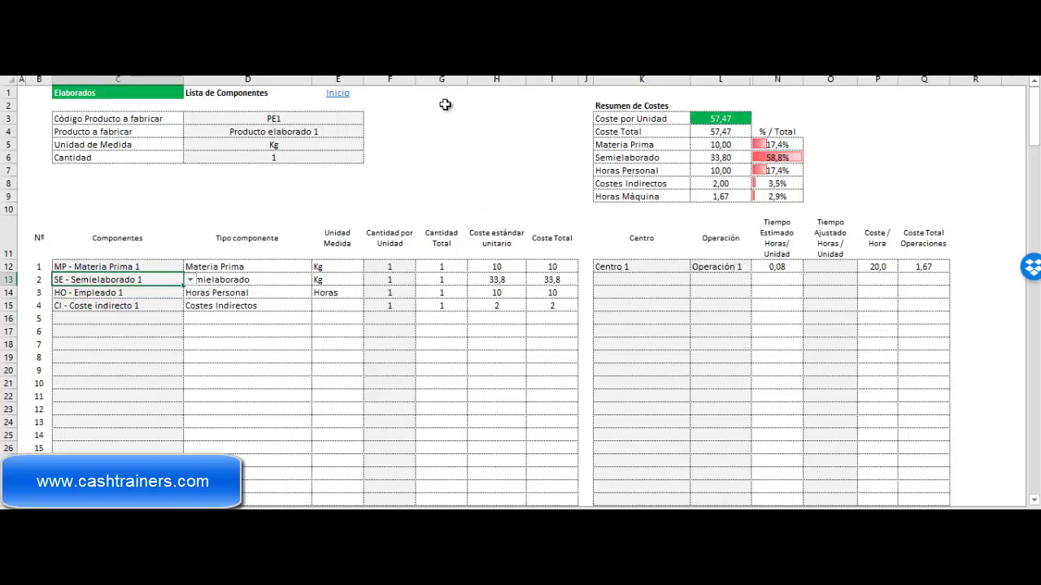
# Browse the Semielaborados and Elaborados tables and Producto elaborado 1's components.
pyautogui.click(337, 93)
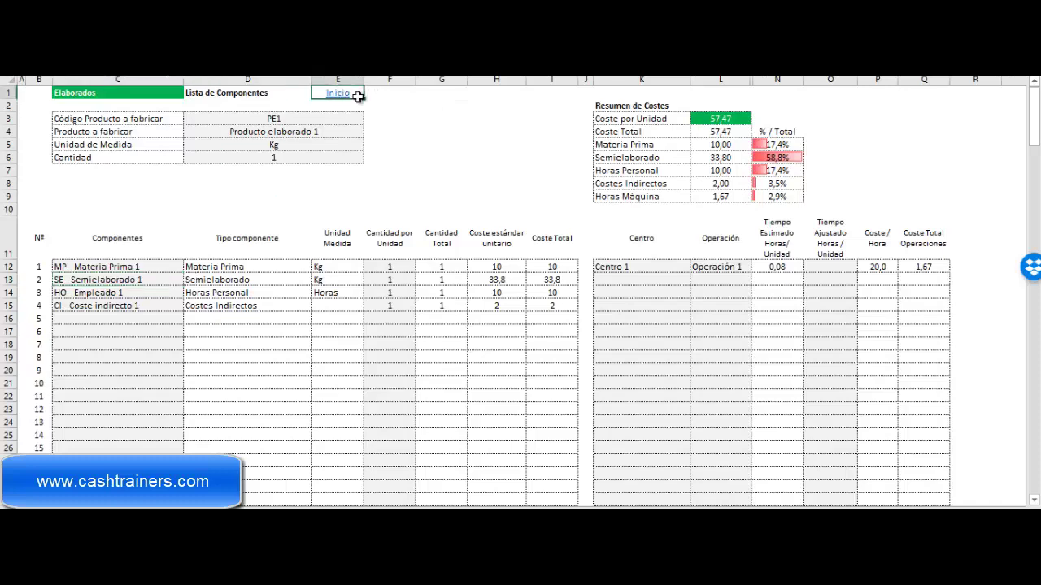
pyautogui.click(660, 142)
pyautogui.click(166, 390)
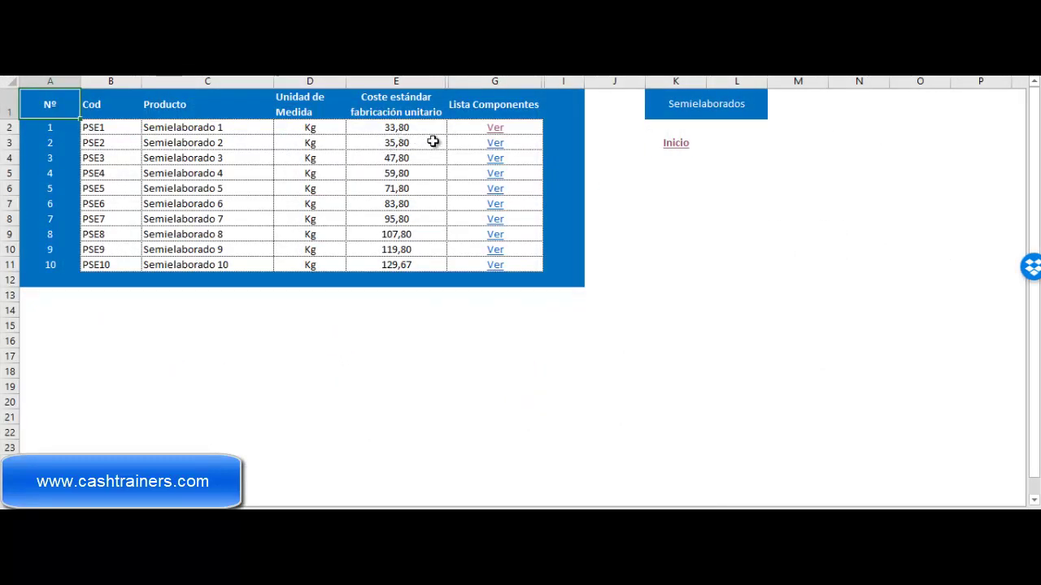
pyautogui.click(666, 145)
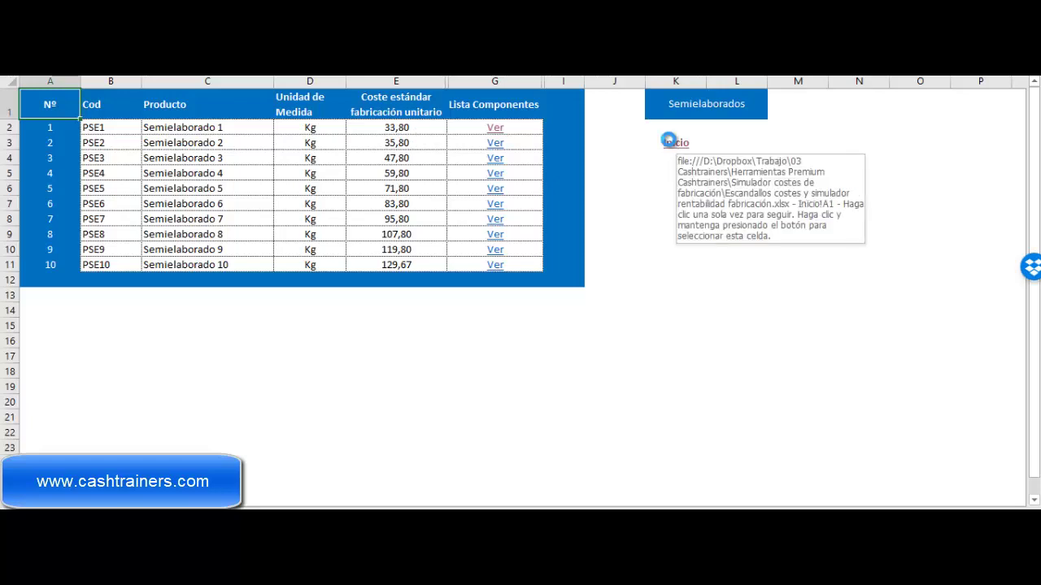
pyautogui.click(350, 378)
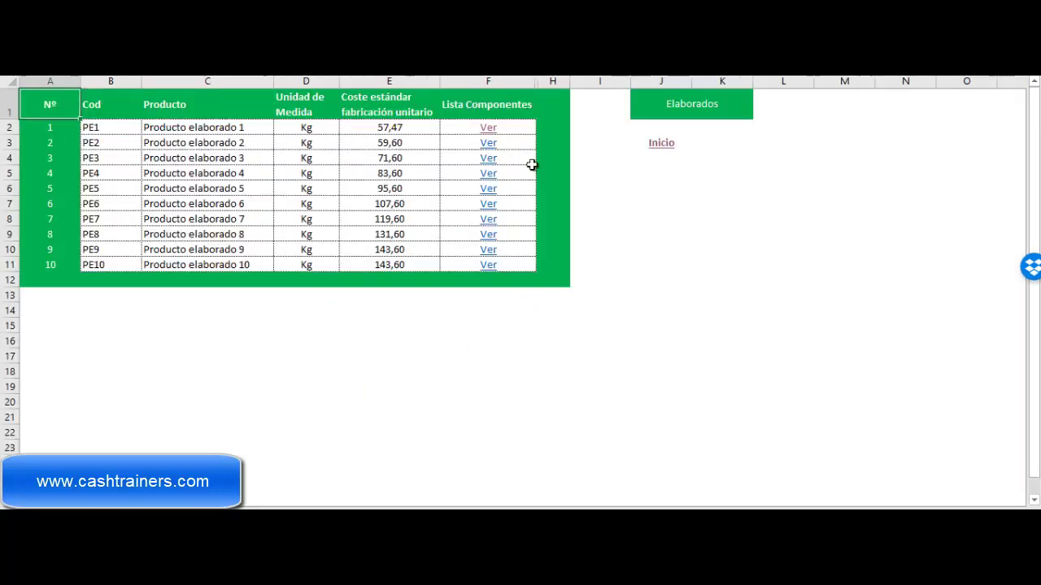
pyautogui.click(490, 130)
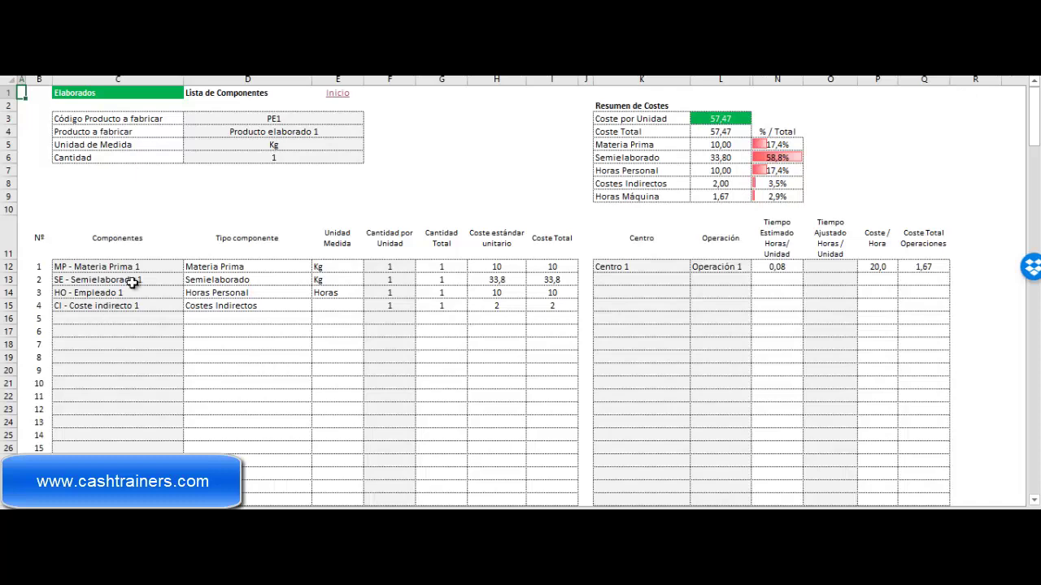
# Return to the home menu, open the costs and profitability simulator, and select Simulación 1's product.
pyautogui.click(336, 94)
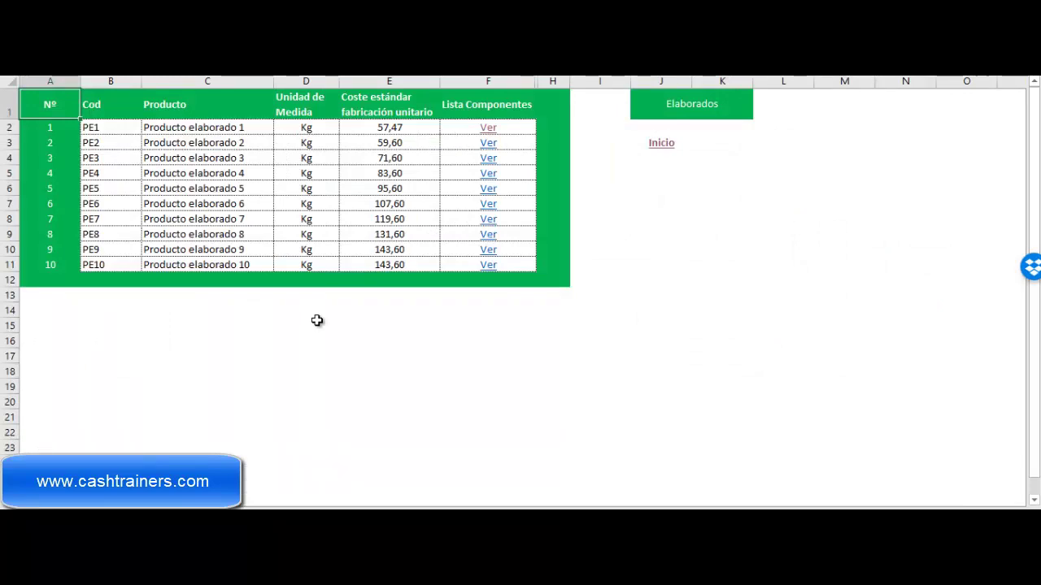
pyautogui.click(665, 153)
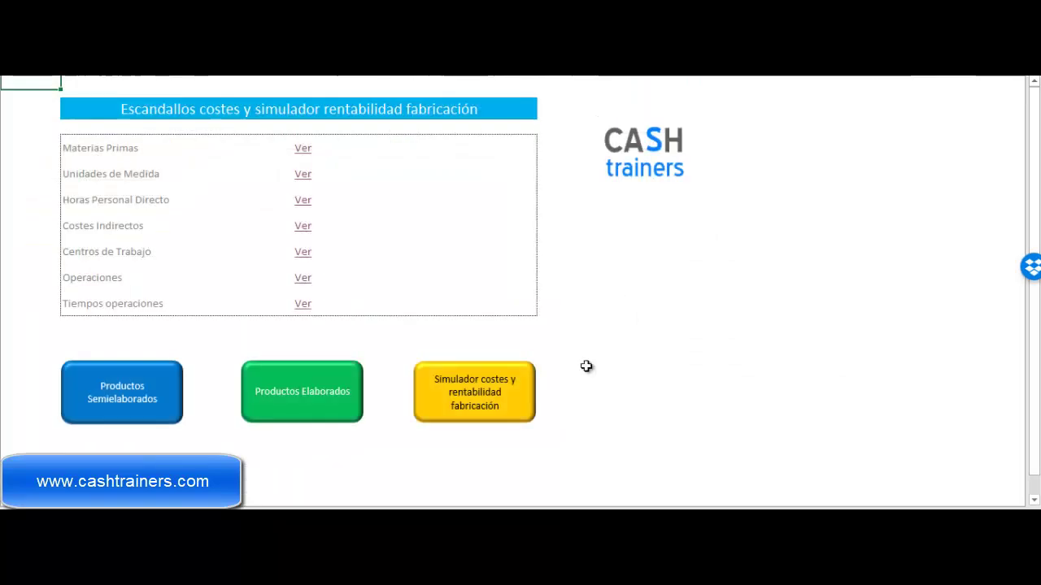
pyautogui.click(483, 395)
pyautogui.click(316, 163)
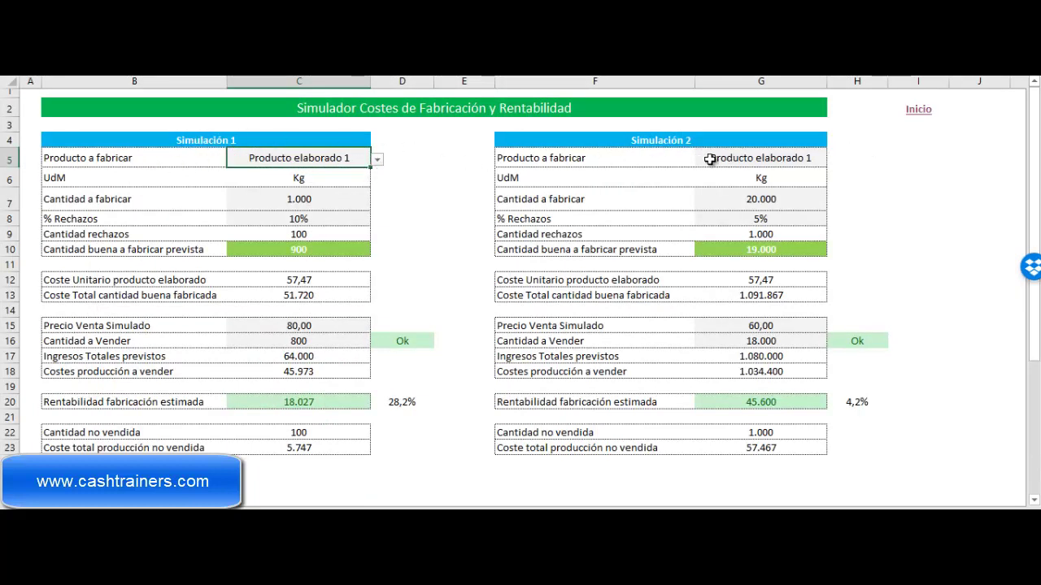
# Set Simulación 1 to manufacture 2.000 units with a 20% reject rate.
pyautogui.click(315, 203)
pyautogui.write('2000')
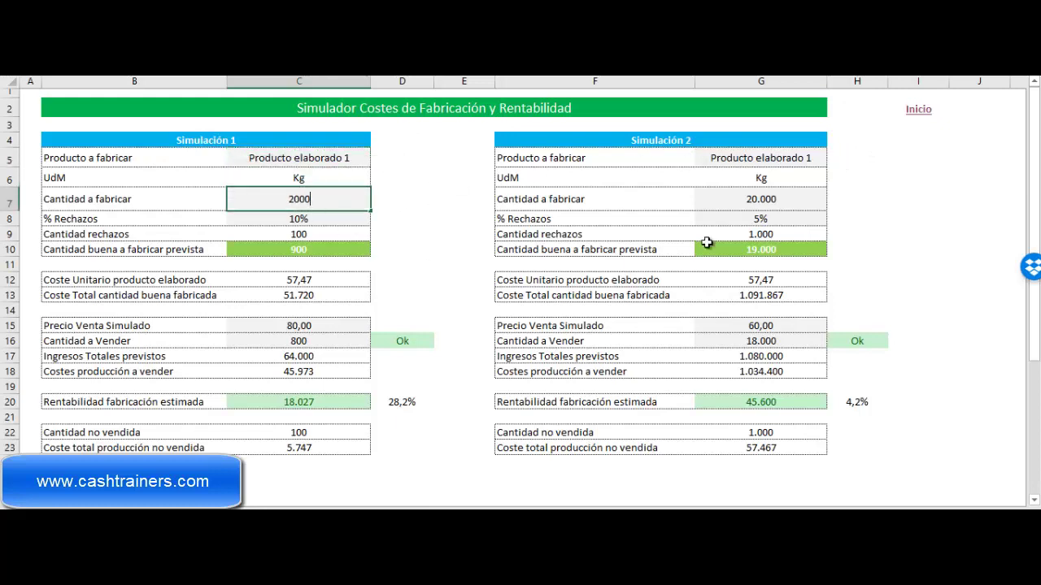
pyautogui.press('Return')
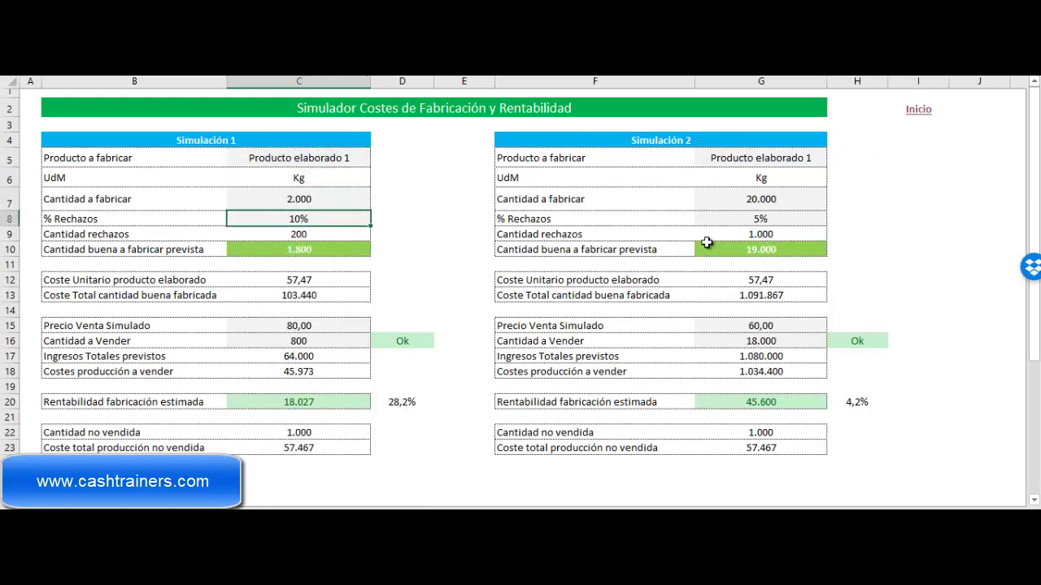
pyautogui.write('20')
pyautogui.press('Return')
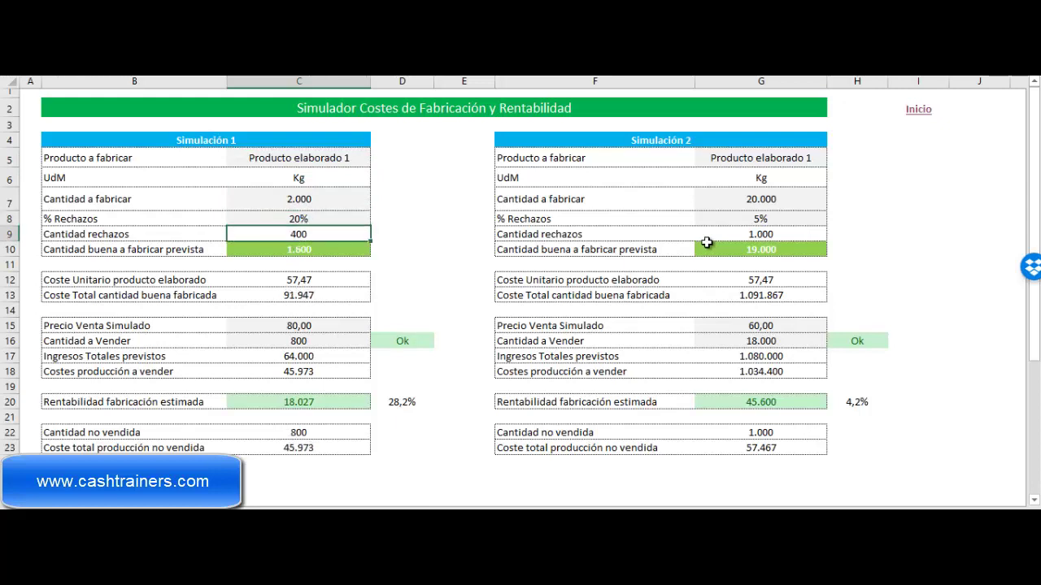
pyautogui.press('Return')
# Review the 1.600 expected good units, the unit cost and the 80,00 simulated sale price.
pyautogui.press('Up')
pyautogui.press('Up')
pyautogui.press('Up')
pyautogui.press('Down')
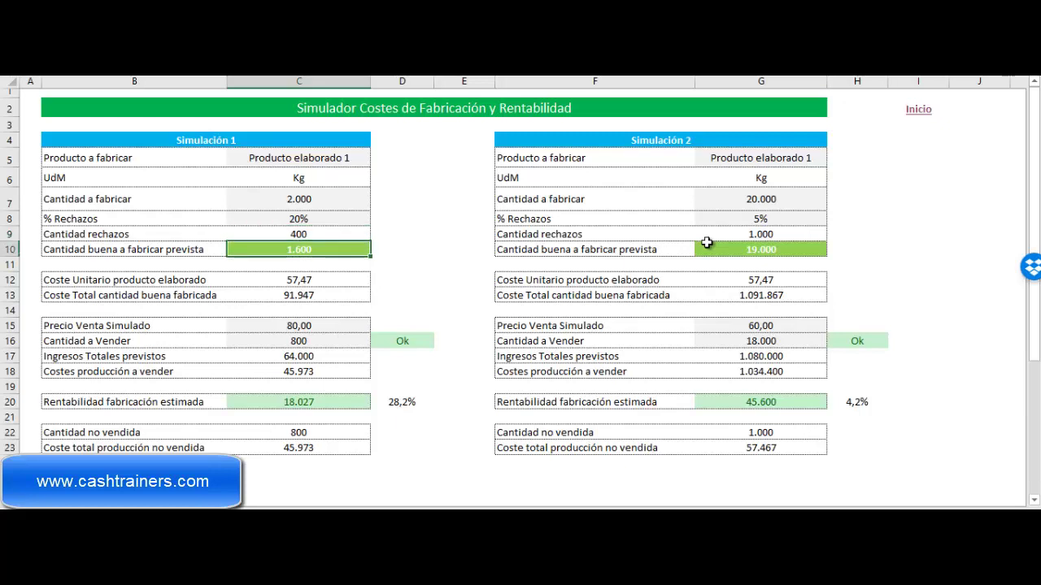
pyautogui.press('Down')
pyautogui.press('Down')
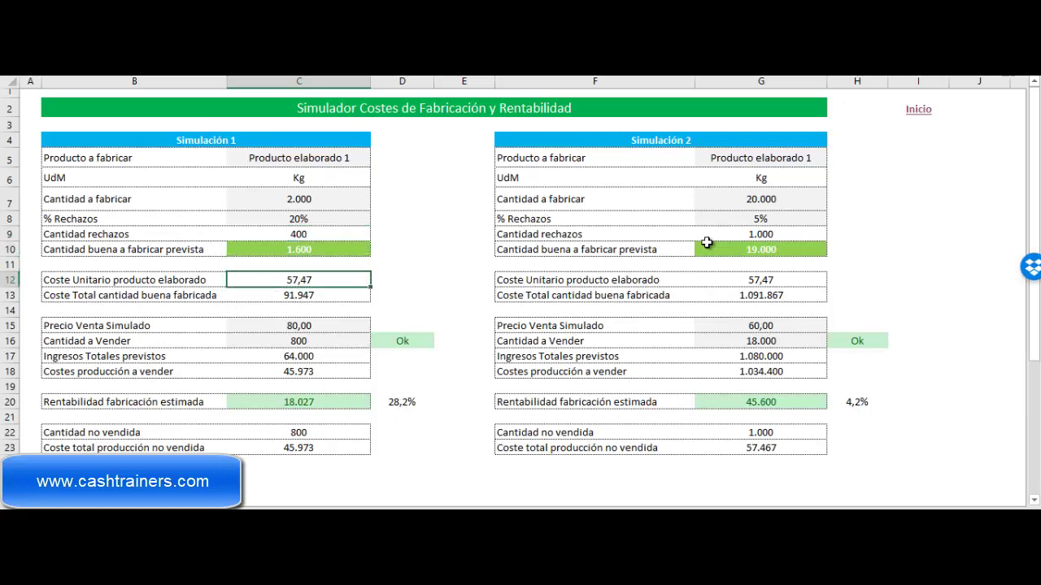
pyautogui.press('Down')
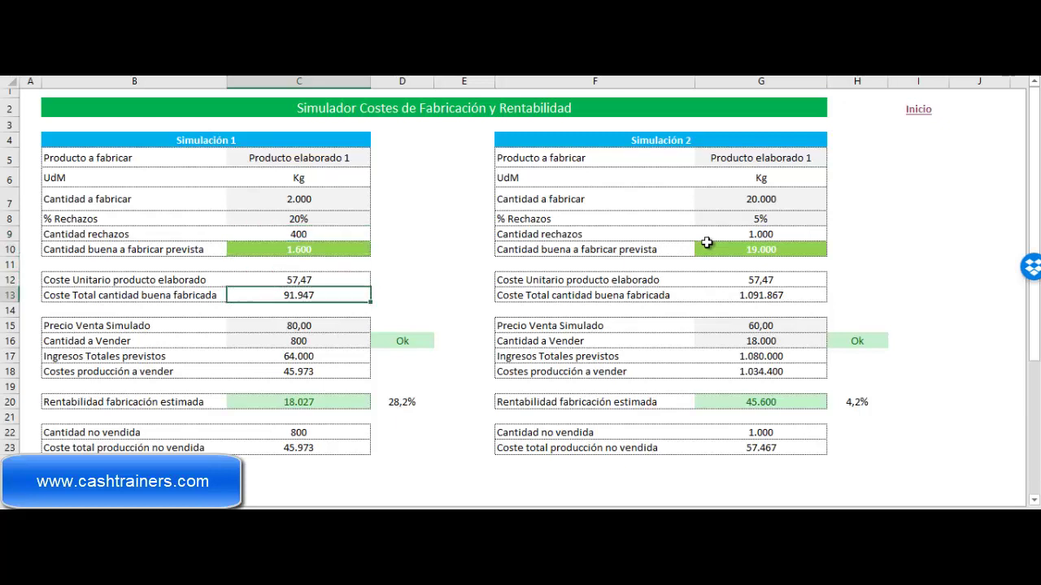
pyautogui.press('Up')
pyautogui.press('Right')
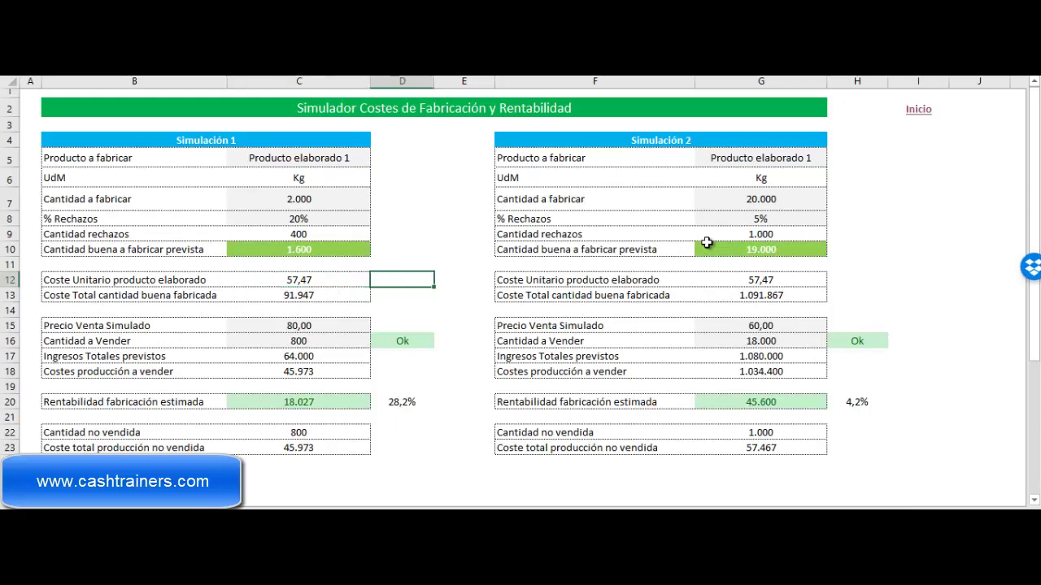
pyautogui.press('Down')
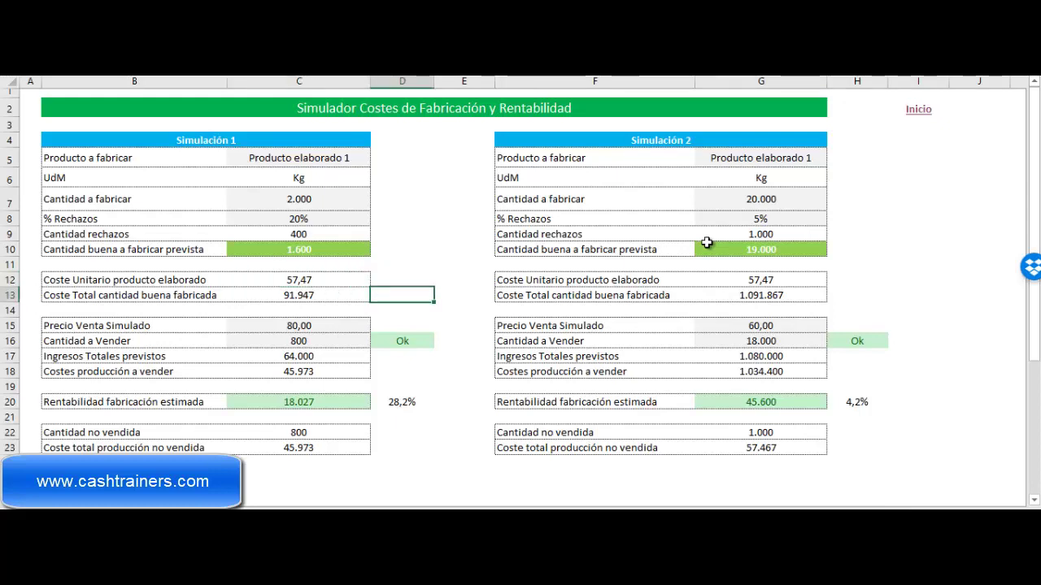
pyautogui.press('Down')
pyautogui.press('Down')
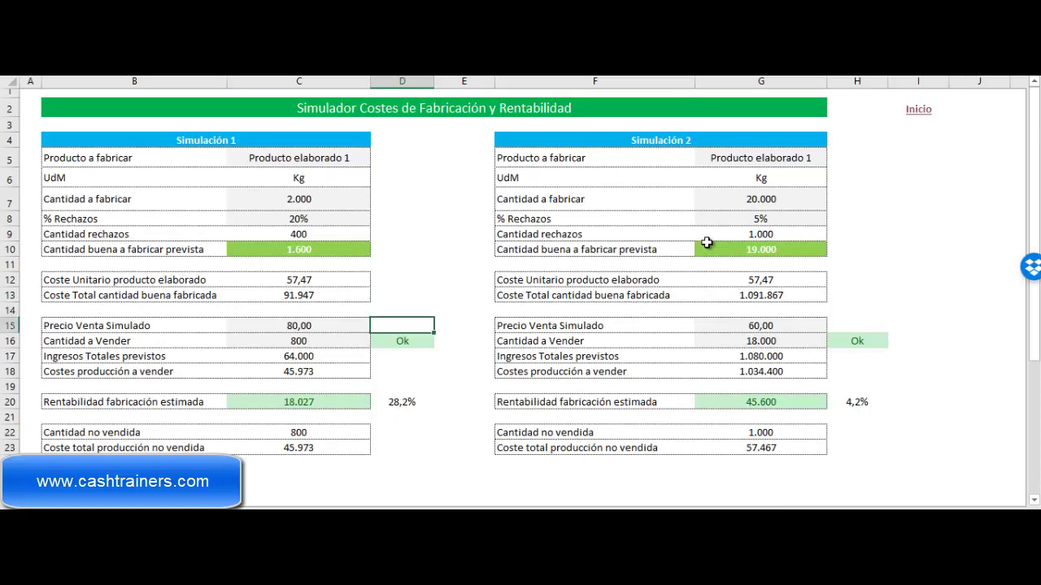
pyautogui.press('Left')
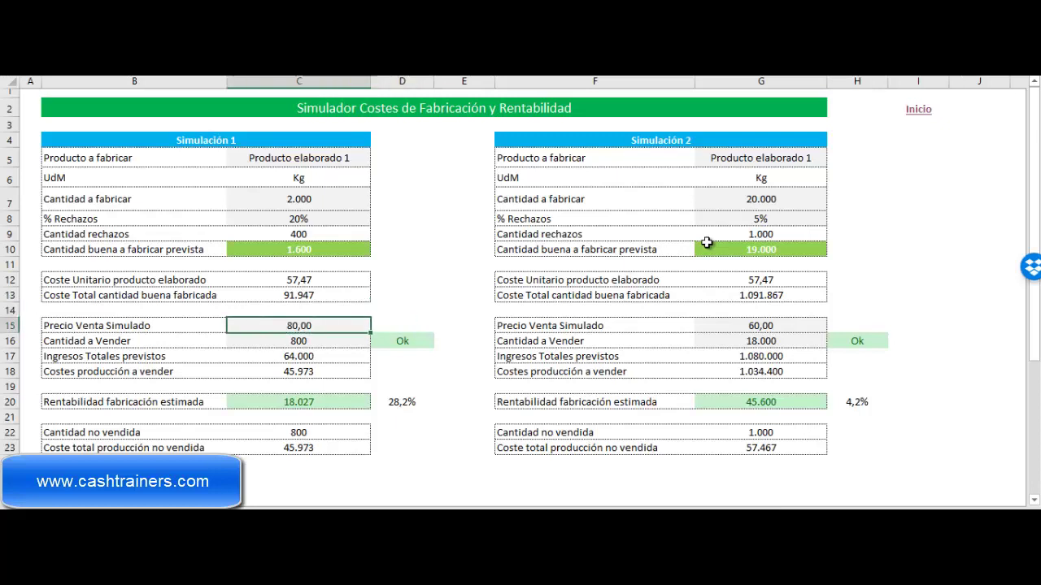
pyautogui.press('Left')
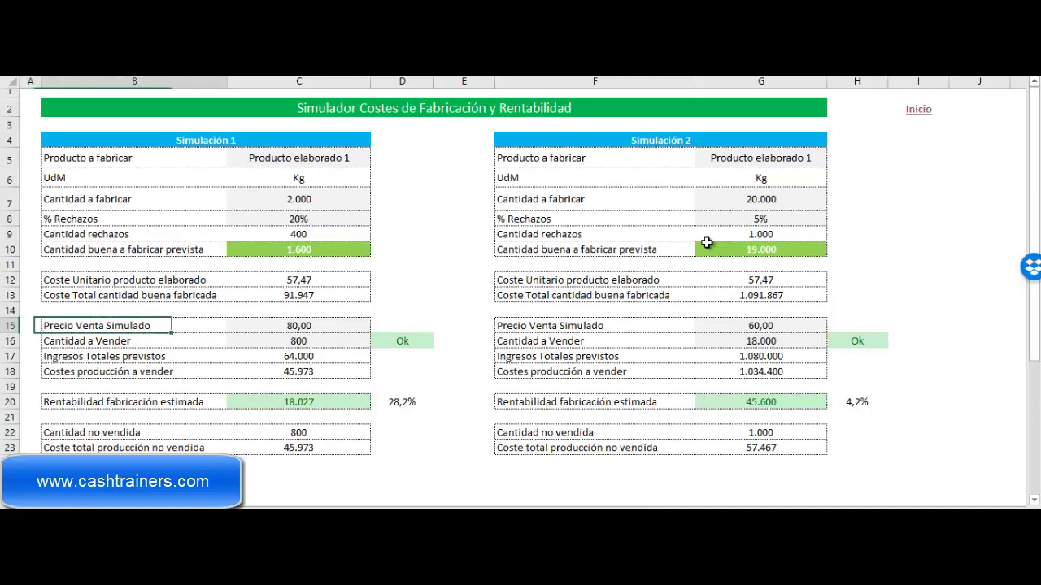
# Look over the results around row 12, ending back on the 80,00 sale price cell.
pyautogui.press('Right')
pyautogui.press('Up')
pyautogui.press('Up')
pyautogui.press('Up')
pyautogui.press('Right')
pyautogui.press('Right')
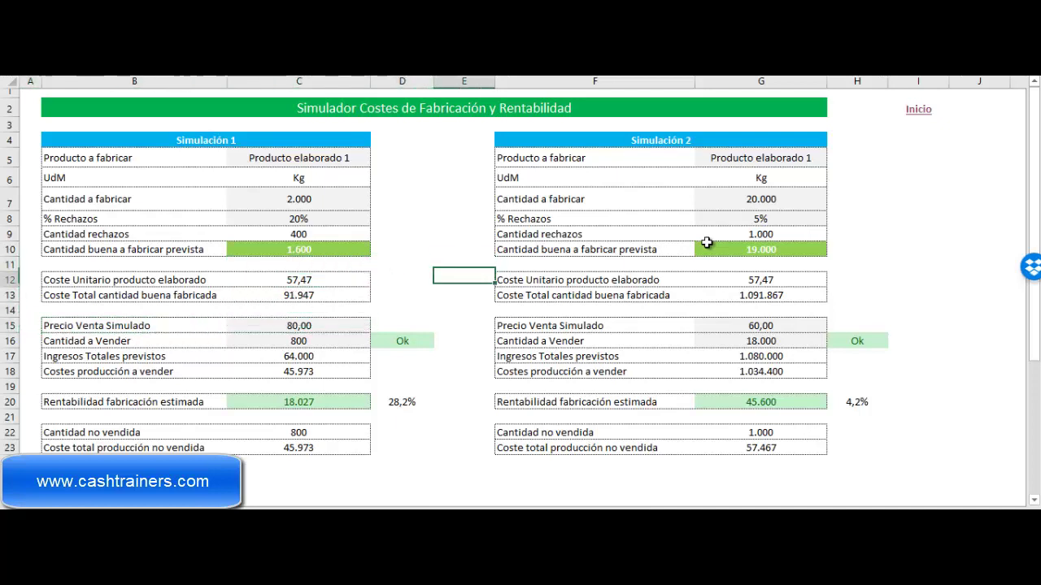
pyautogui.press('Down')
pyautogui.press('Down')
pyautogui.press('Left')
pyautogui.press('Down')
pyautogui.press('Left')
pyautogui.press('Down')
pyautogui.press('Up')
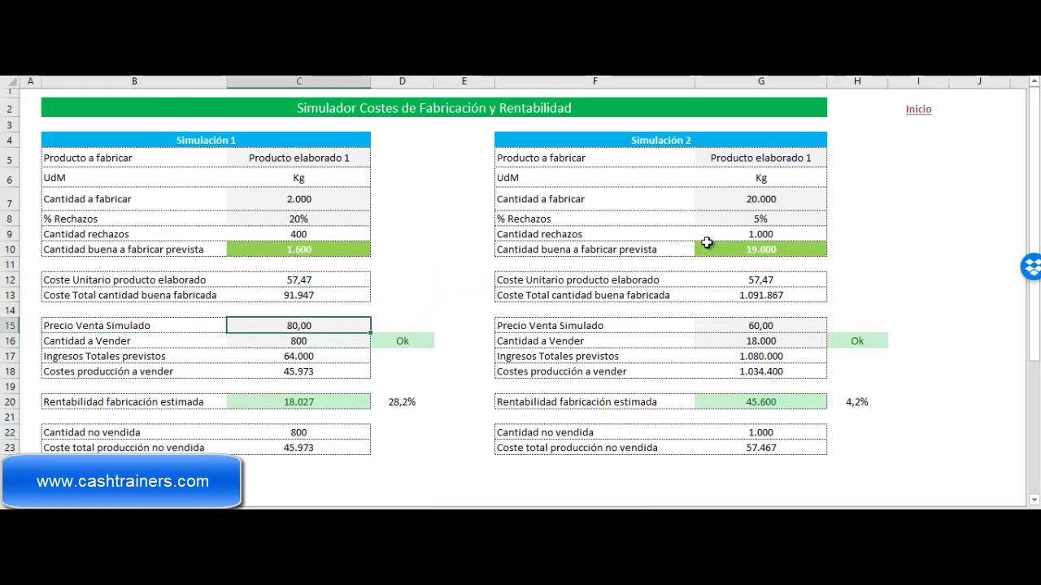
# Try sale prices of 90,00 and 80,00, then settle Simulación 1's price at 85,00.
pyautogui.write('90')
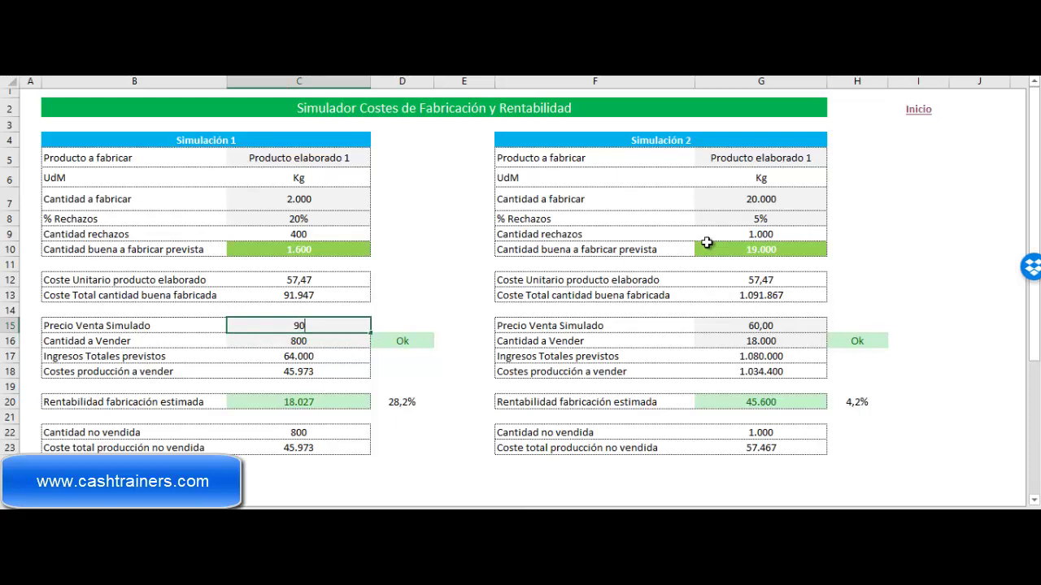
pyautogui.press('Return')
pyautogui.press('Up')
pyautogui.write('80')
pyautogui.press('Return')
pyautogui.press('Up')
pyautogui.write('85')
pyautogui.press('Return')
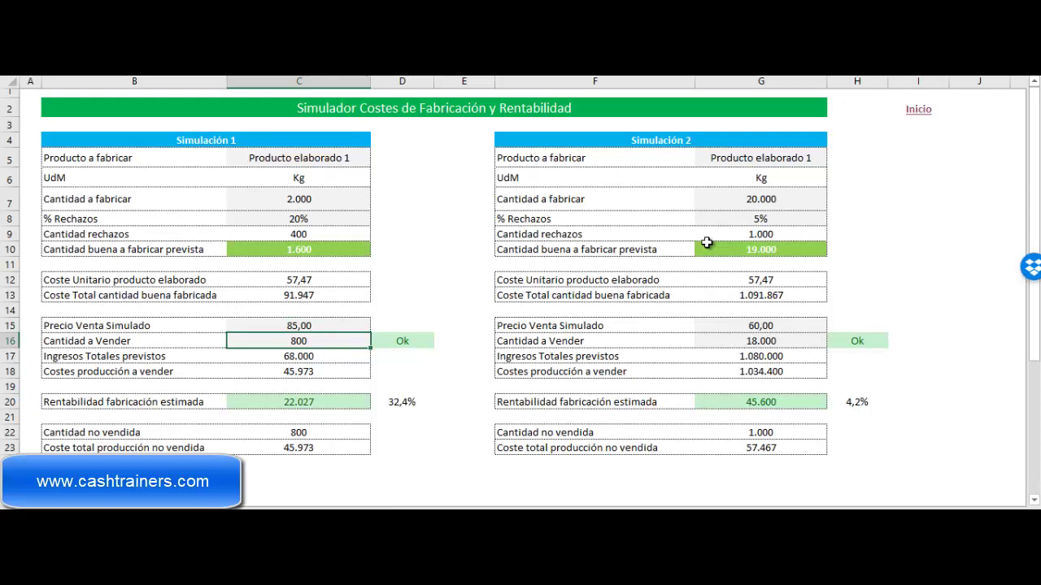
# Raise the quantity to sell to 1.000 and review the recalculated production costs.
pyautogui.press('Right')
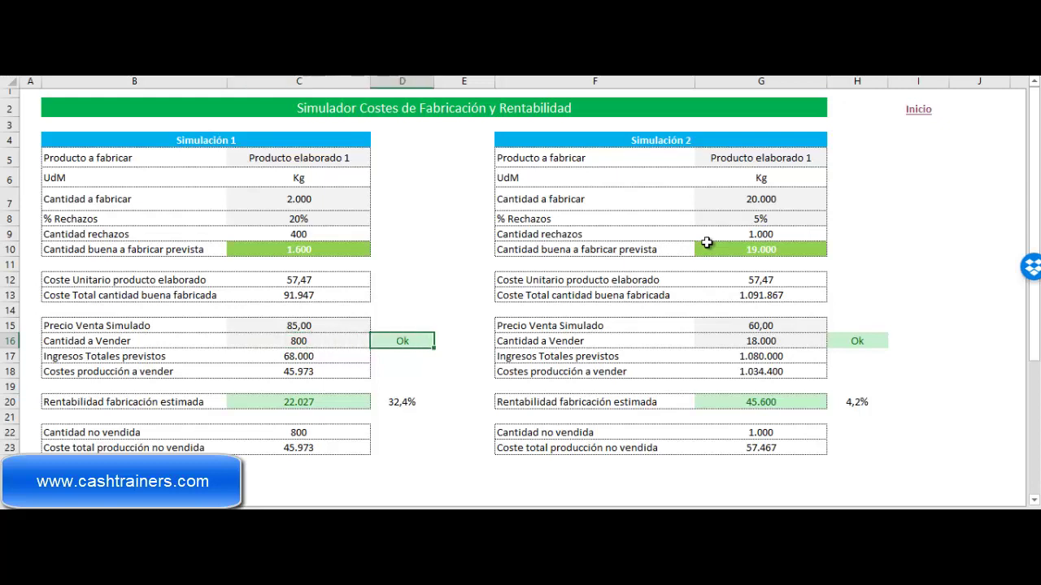
pyautogui.press('Up')
pyautogui.press('Up')
pyautogui.press('Up')
pyautogui.press('Up')
pyautogui.press('Up')
pyautogui.press('Up')
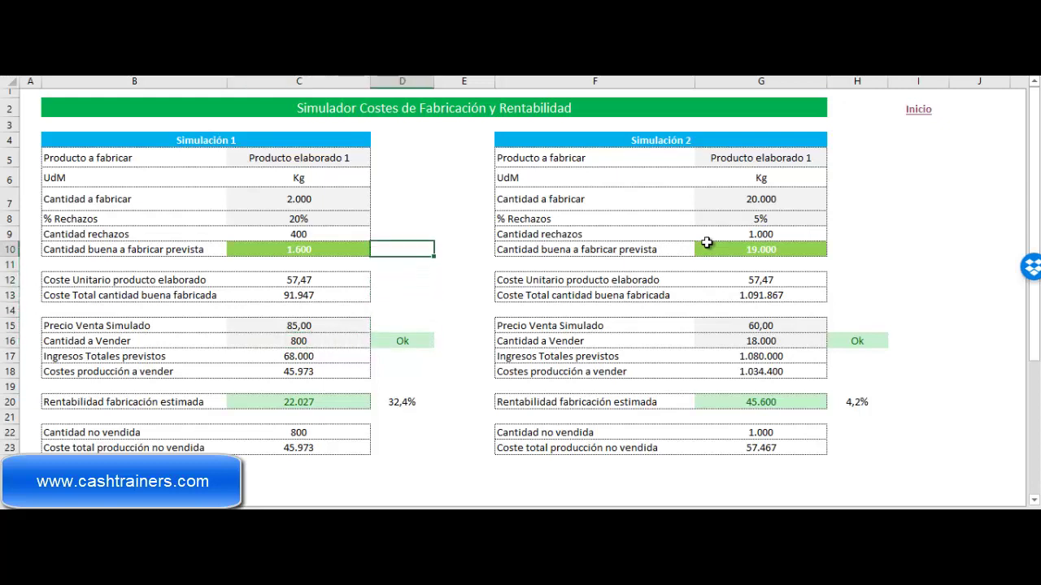
pyautogui.press('Down')
pyautogui.press('Down')
pyautogui.press('Down')
pyautogui.press('Down')
pyautogui.press('Down')
pyautogui.press('Down')
pyautogui.press('Left')
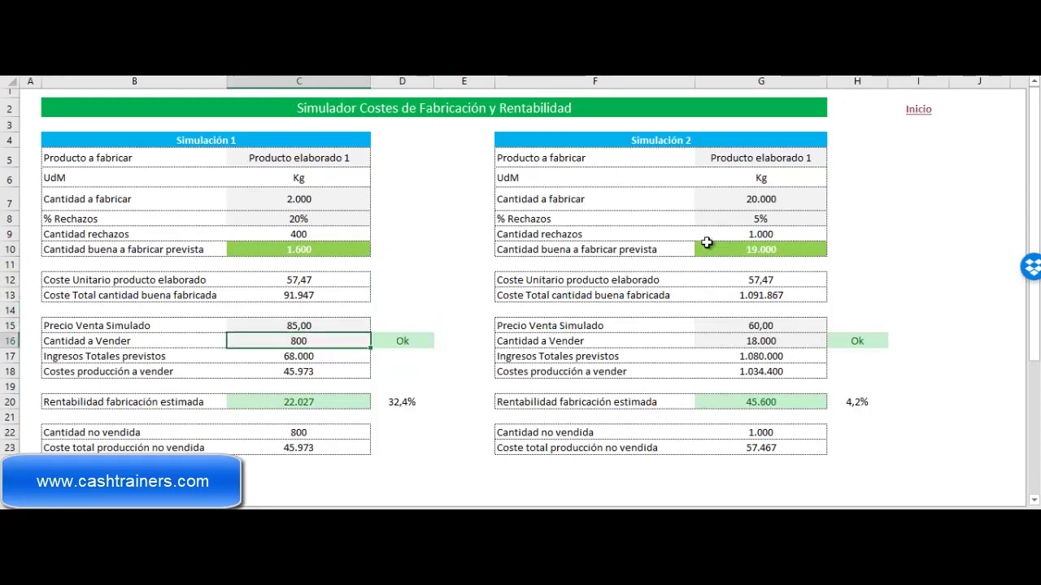
pyautogui.write('1')
pyautogui.write('000')
pyautogui.press('Return')
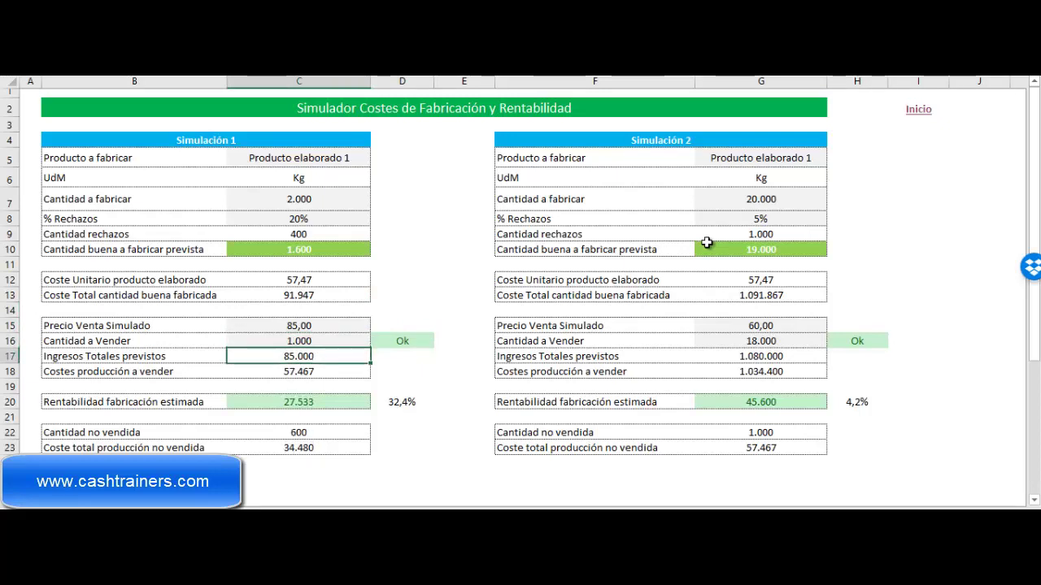
pyautogui.press('Down')
pyautogui.press('Up')
pyautogui.press('Down')
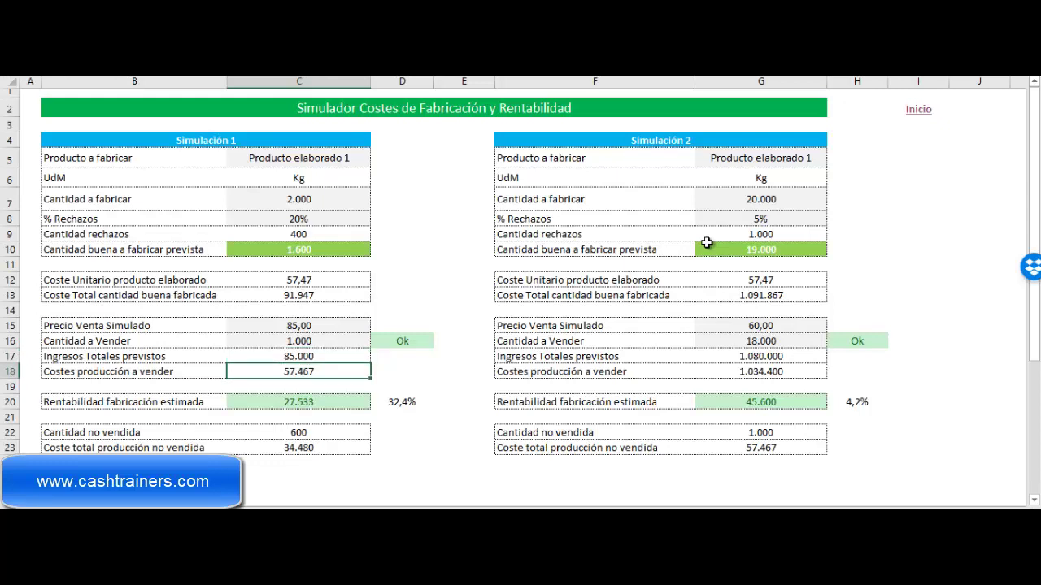
pyautogui.press('Right')
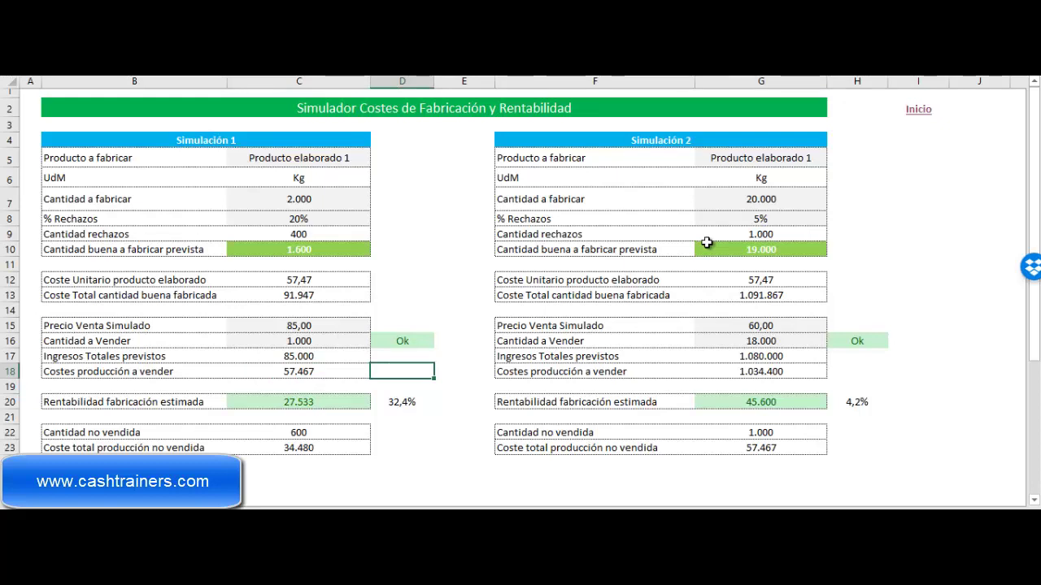
pyautogui.press('Left')
pyautogui.press('Down')
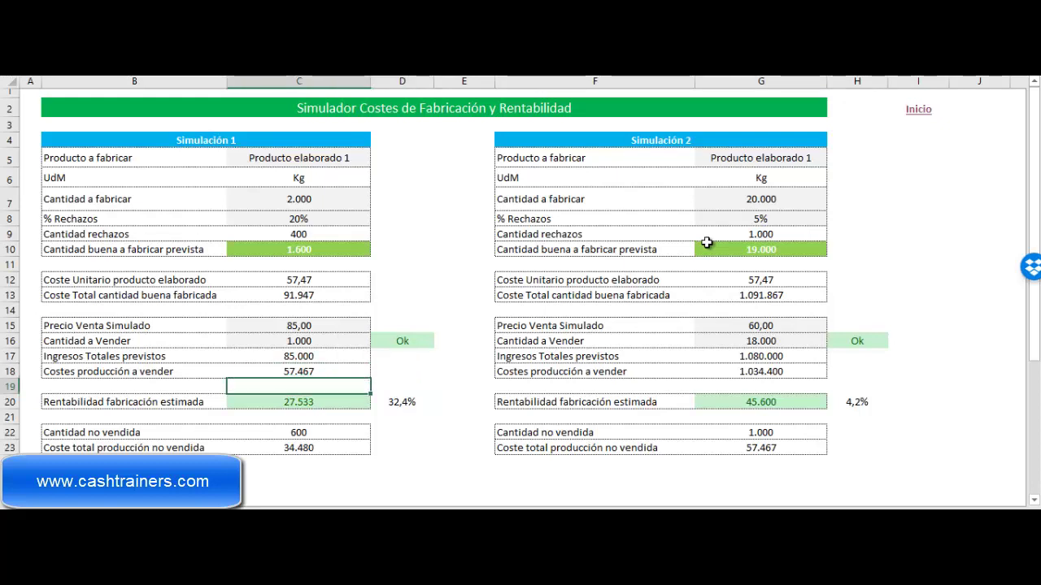
pyautogui.press('Down')
pyautogui.press('Right')
pyautogui.press('Up')
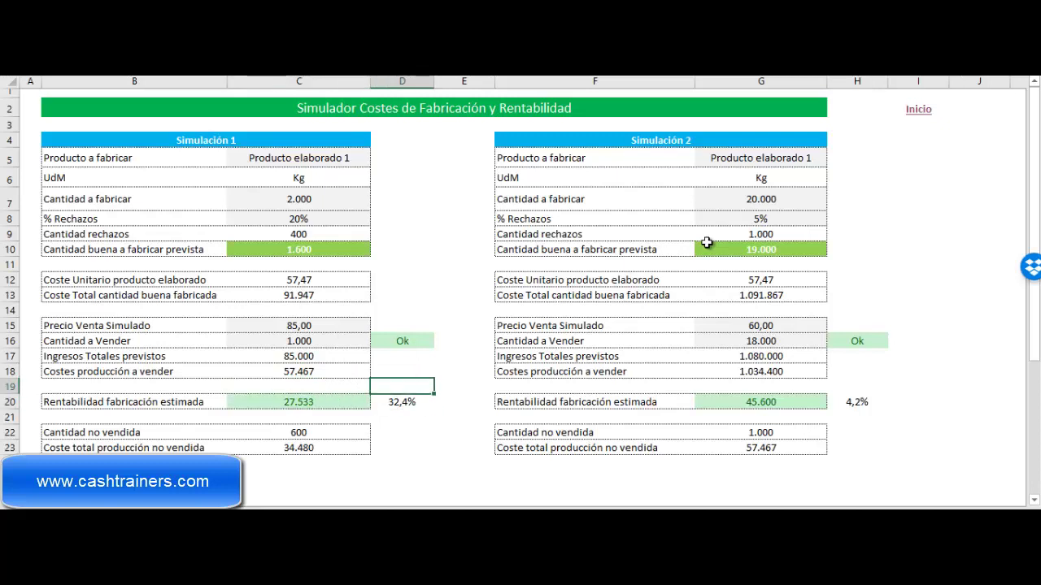
pyautogui.press('Up')
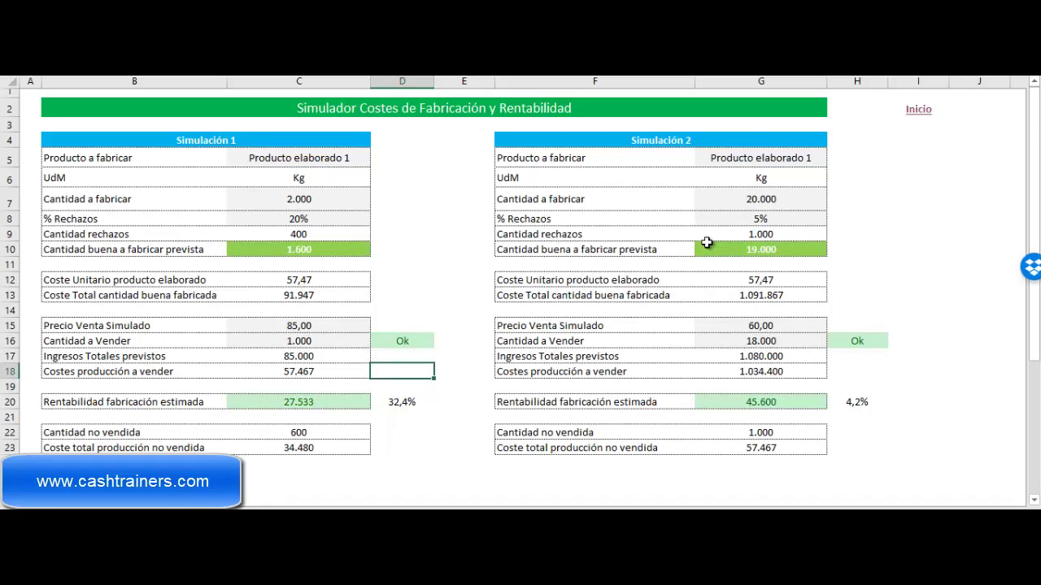
pyautogui.press('Down')
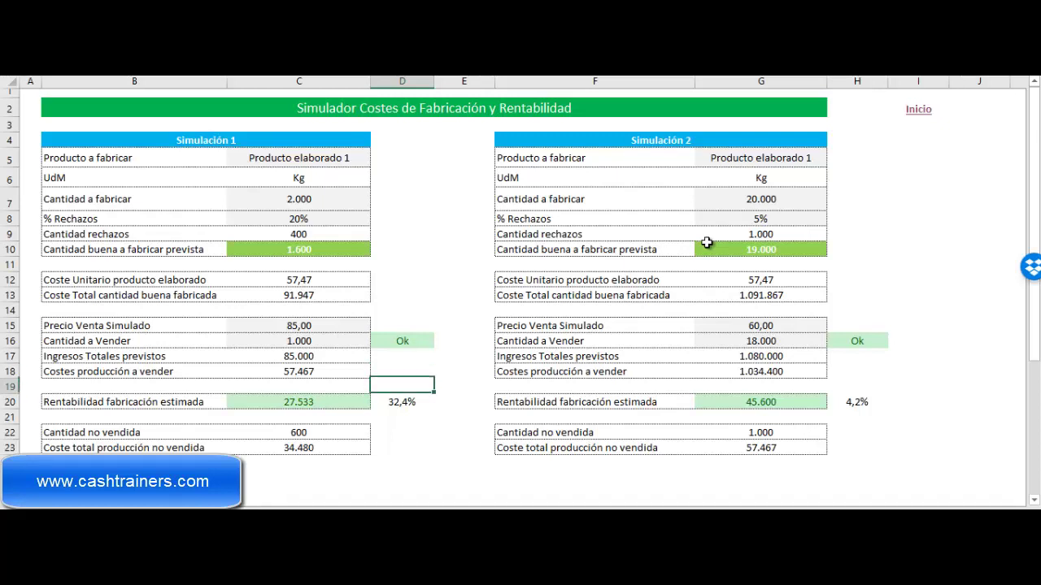
pyautogui.press('Down')
pyautogui.press('Left')
pyautogui.press('Right')
pyautogui.press('Right')
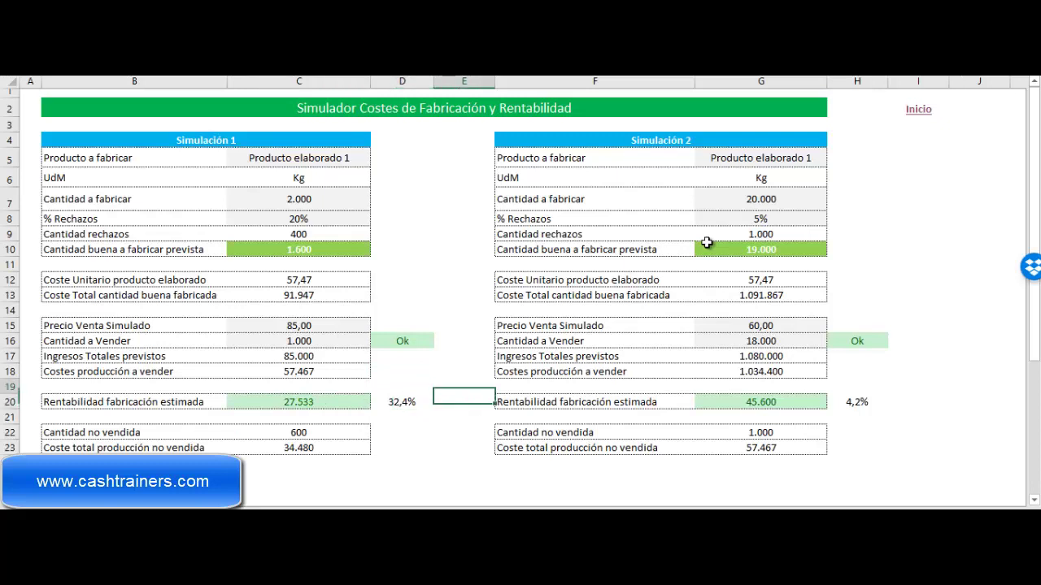
pyautogui.press('Up')
pyautogui.press('Left')
pyautogui.press('Down')
pyautogui.press('Left')
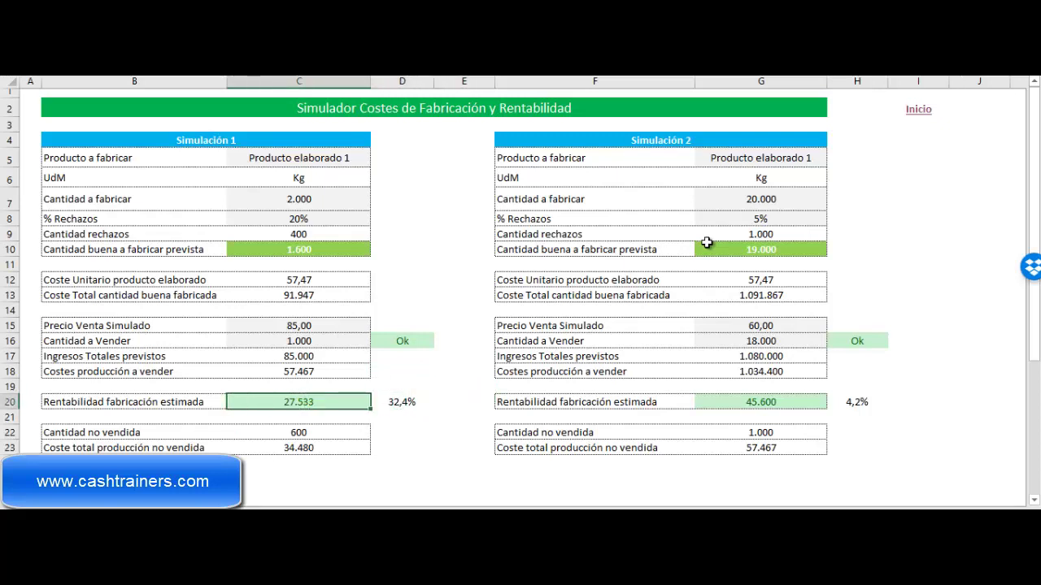
pyautogui.press('Right')
pyautogui.press('Up')
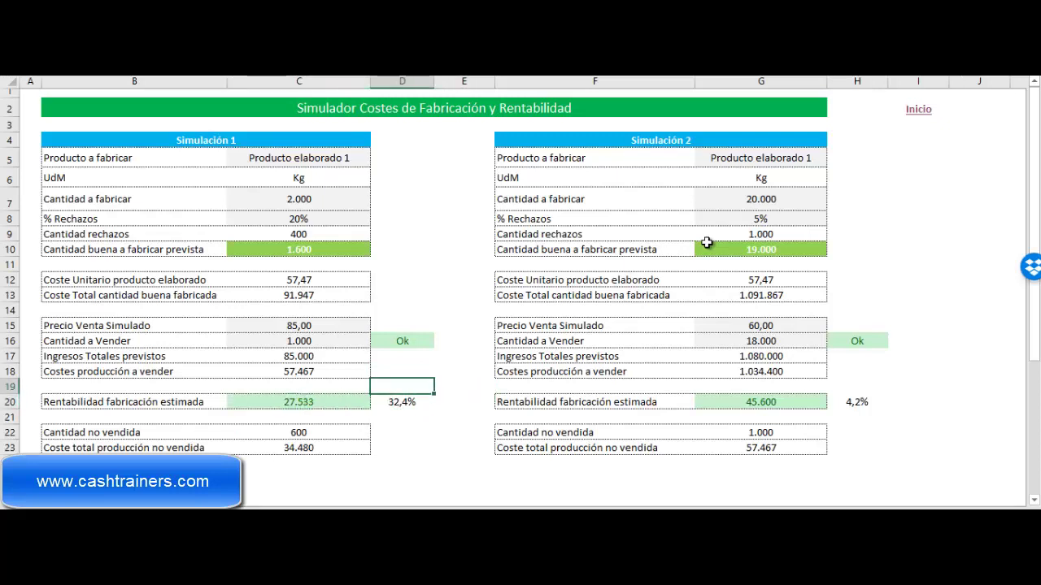
pyautogui.press('Down')
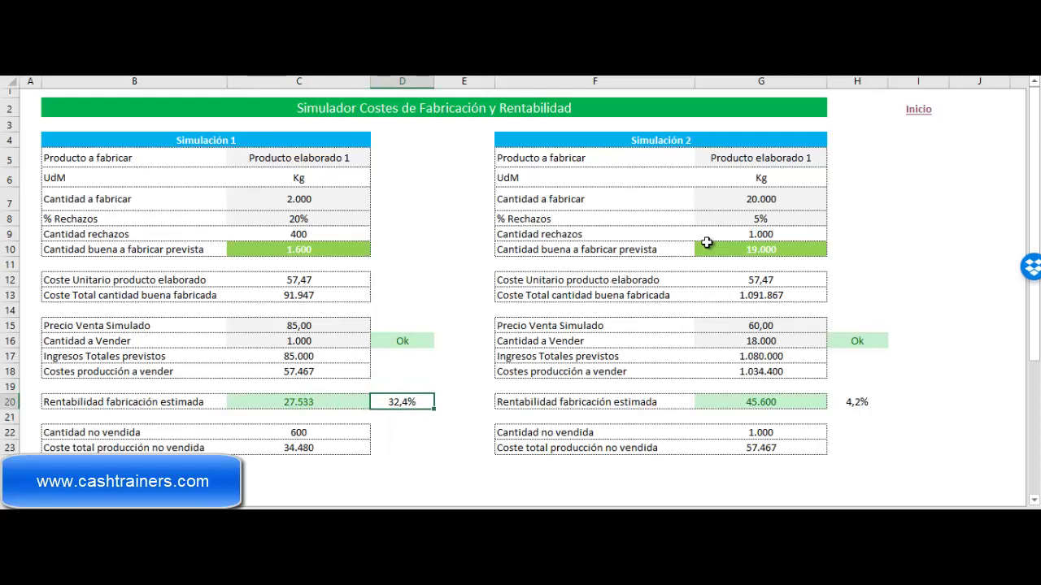
pyautogui.press('Down')
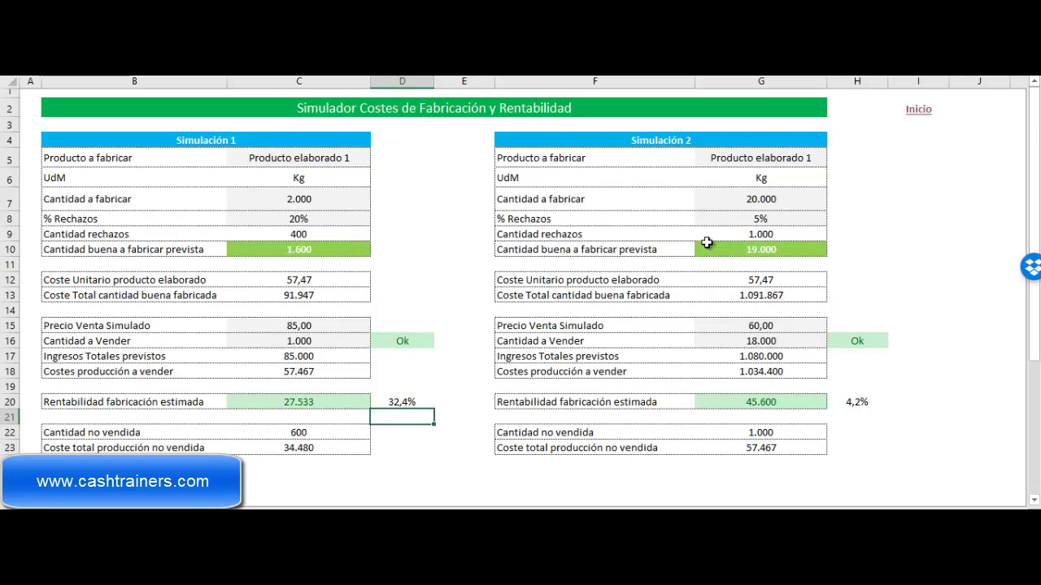
pyautogui.press('Down')
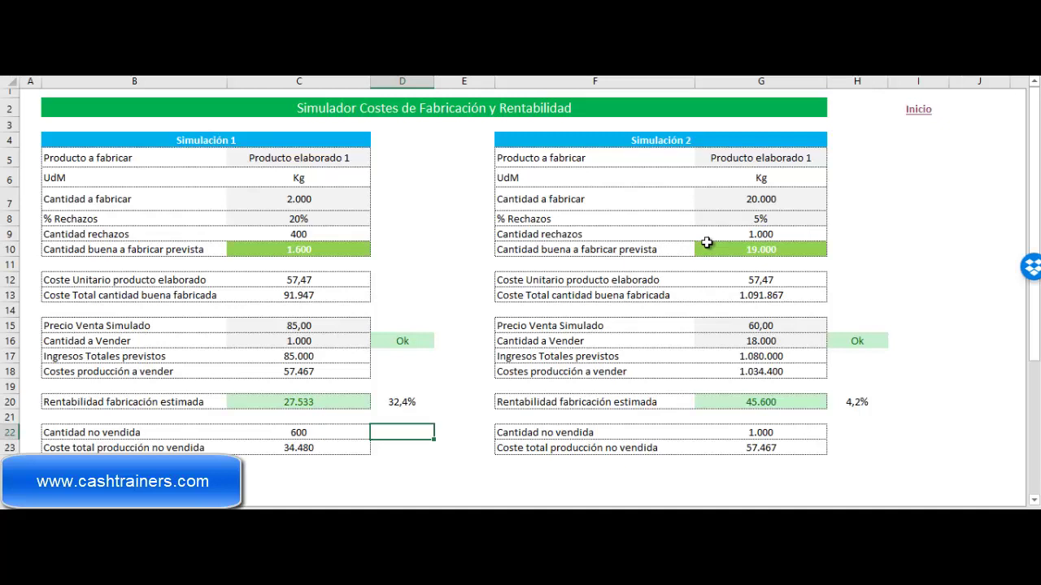
pyautogui.press('Down')
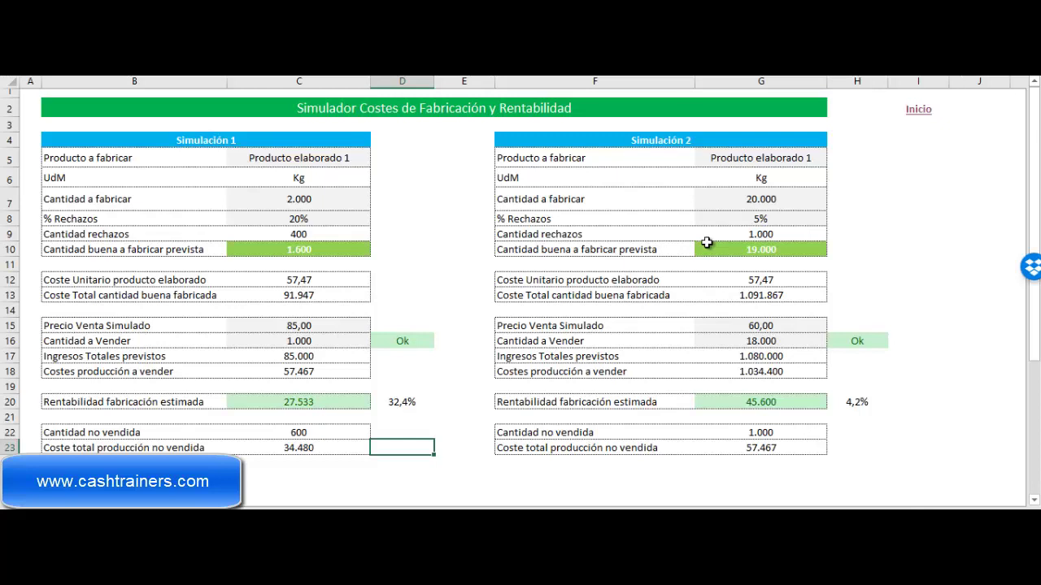
pyautogui.press('Up')
pyautogui.press('Up')
pyautogui.press('Up')
pyautogui.press('Up')
pyautogui.press('Up')
pyautogui.press('Up')
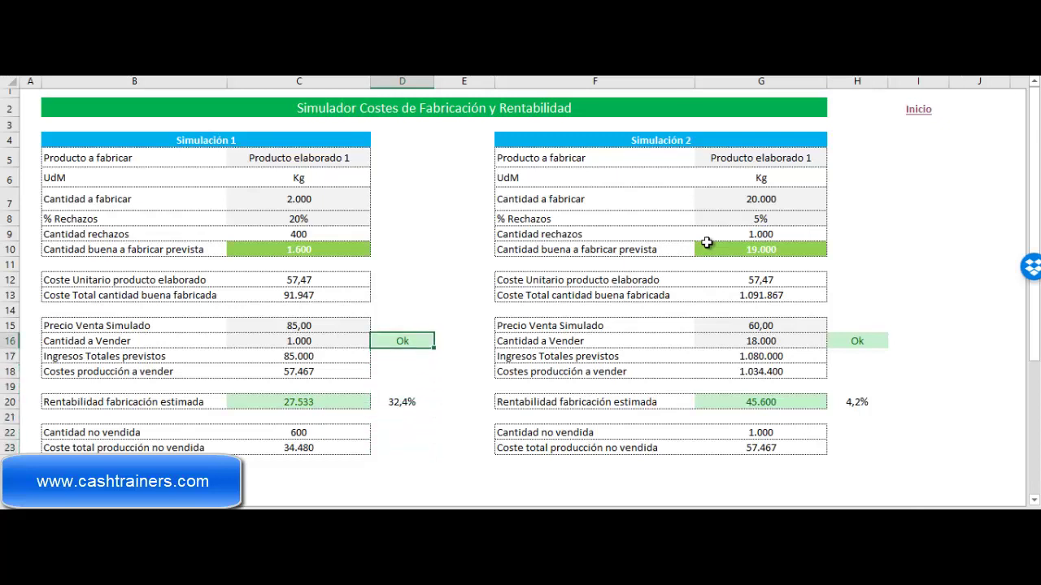
pyautogui.press('Up')
pyautogui.press('Up')
pyautogui.press('Up')
pyautogui.press('Up')
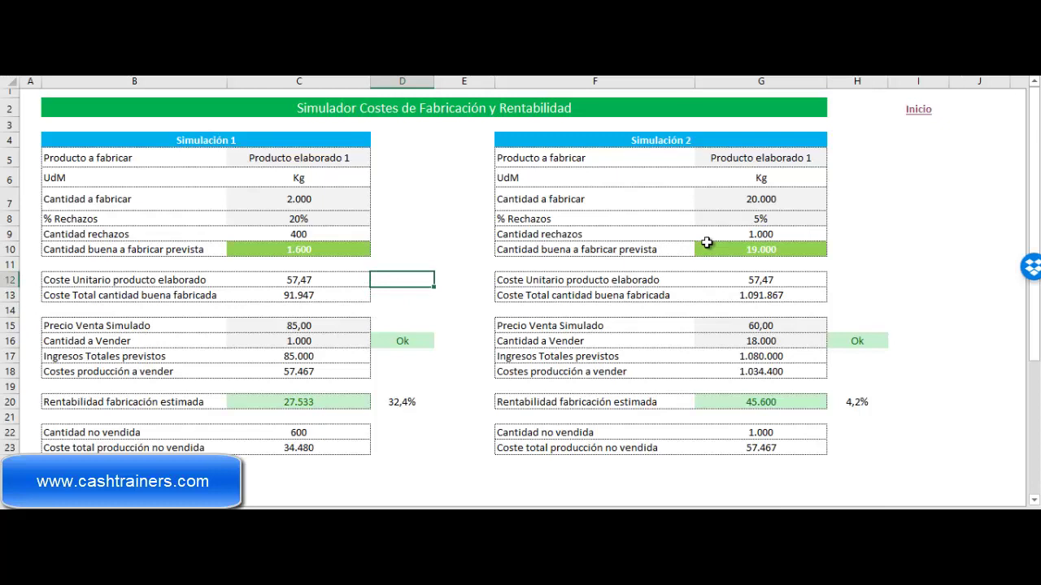
pyautogui.press('Up')
pyautogui.press('Up')
pyautogui.press('Up')
pyautogui.press('Up')
pyautogui.press('Up')
pyautogui.press('Up')
pyautogui.press('Up')
pyautogui.press('Up')
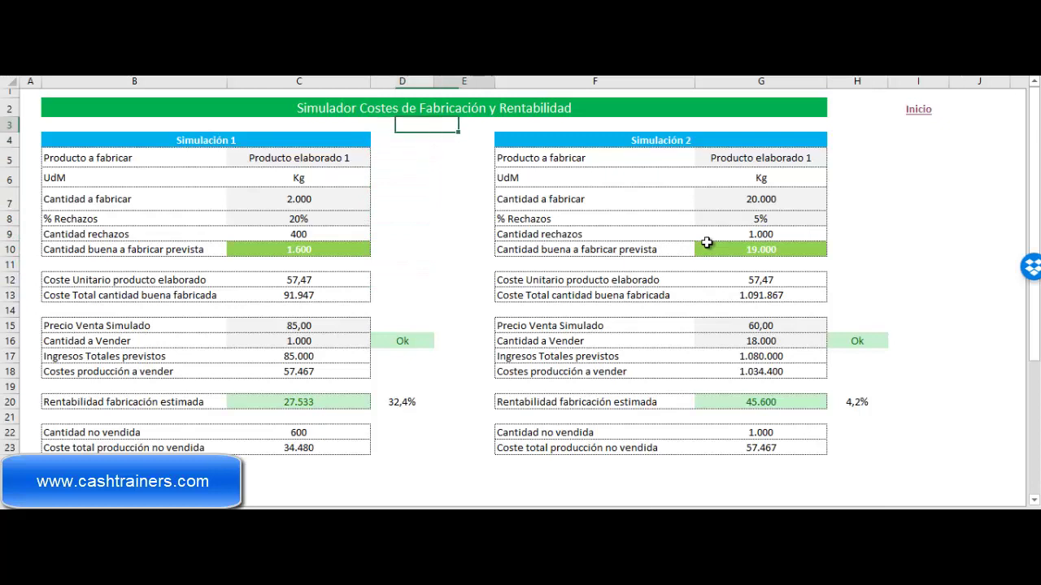
pyautogui.press('Right')
pyautogui.press('Right')
pyautogui.press('Right')
pyautogui.press('Right')
pyautogui.press('Down')
pyautogui.press('Down')
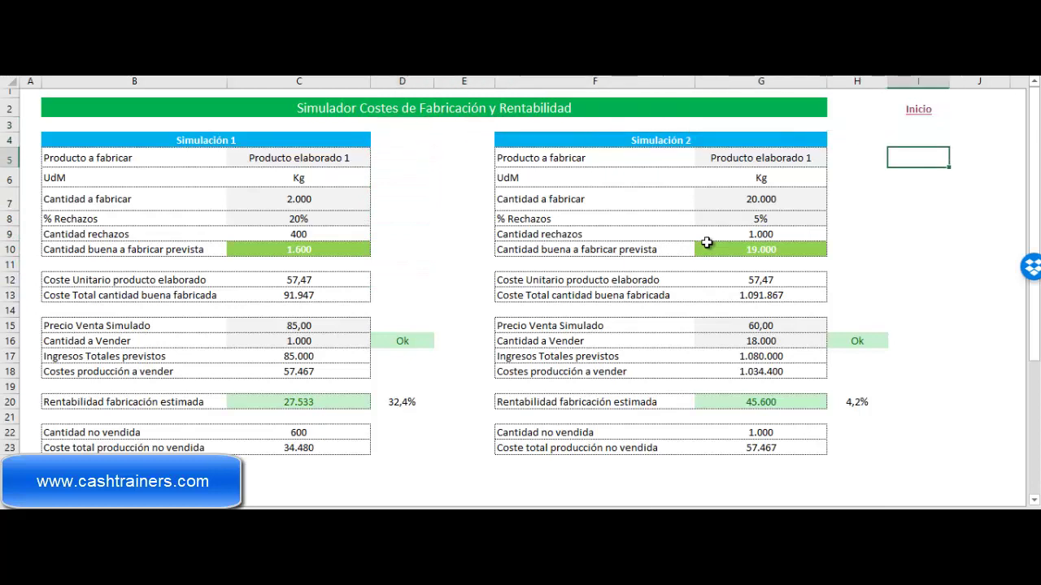
pyautogui.press('Left')
pyautogui.press('Up')
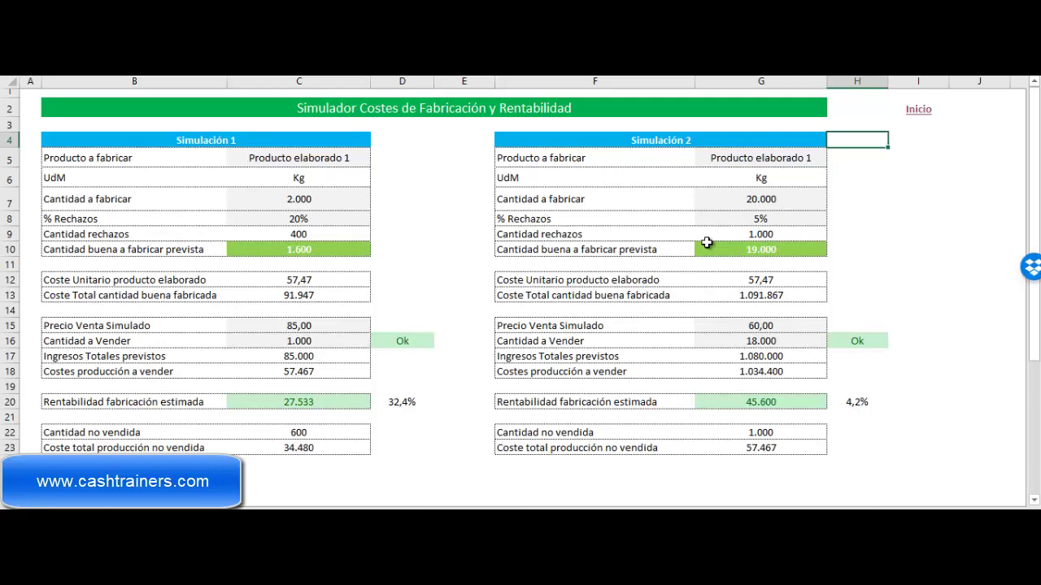
pyautogui.press('Down')
pyautogui.press('Down')
pyautogui.press('Down')
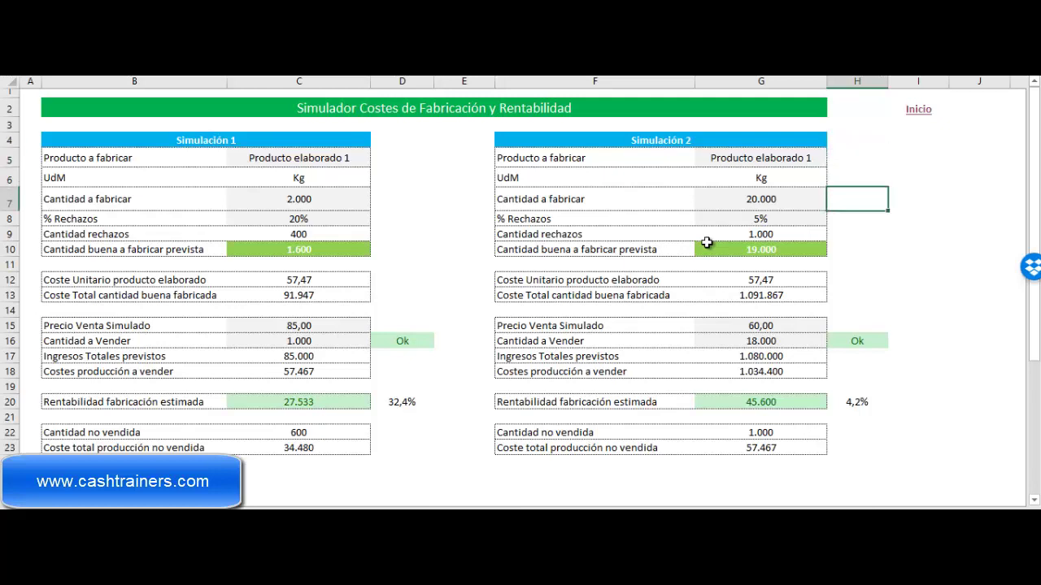
pyautogui.press('Down')
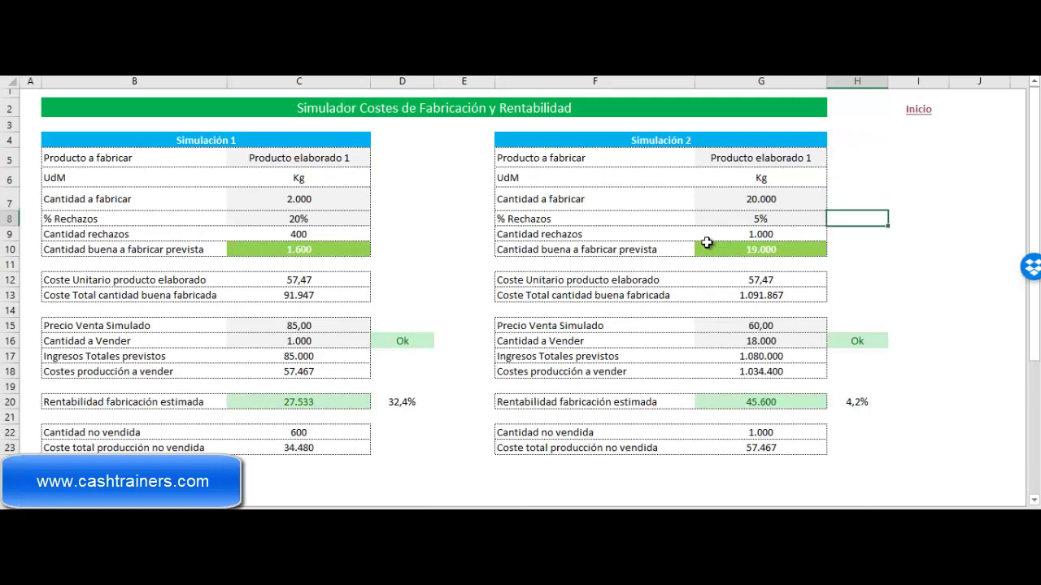
pyautogui.press('Down')
pyautogui.press('Down')
pyautogui.press('Down')
pyautogui.press('Down')
pyautogui.press('Down')
pyautogui.press('Down')
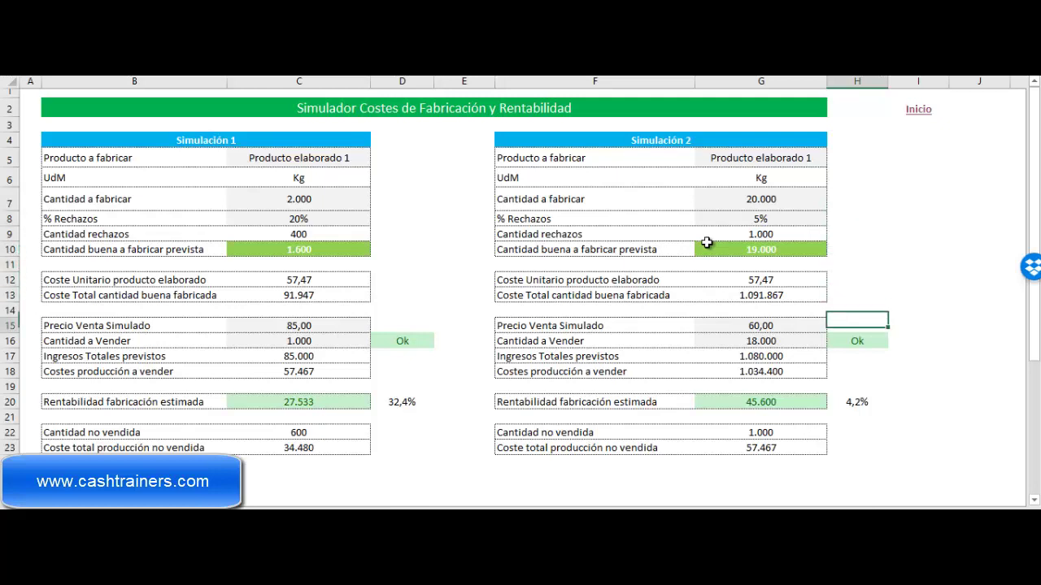
pyautogui.press('Down')
pyautogui.press('Down')
pyautogui.press('Down')
pyautogui.press('Down')
pyautogui.press('Down')
pyautogui.press('Up')
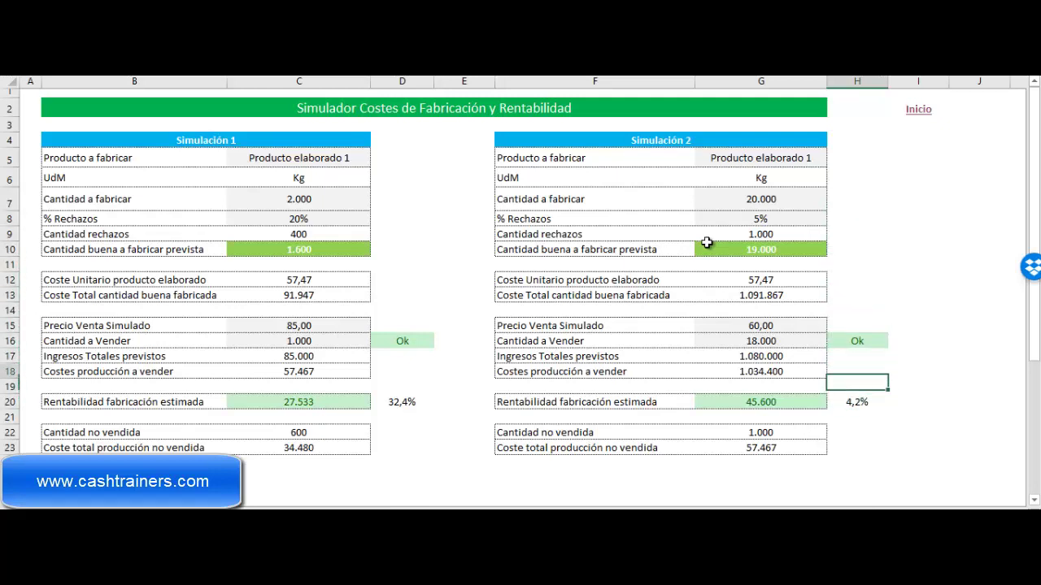
pyautogui.press('Up')
pyautogui.press('Up')
pyautogui.press('Up')
pyautogui.press('Up')
pyautogui.press('Right')
pyautogui.press('Left')
pyautogui.press('Down')
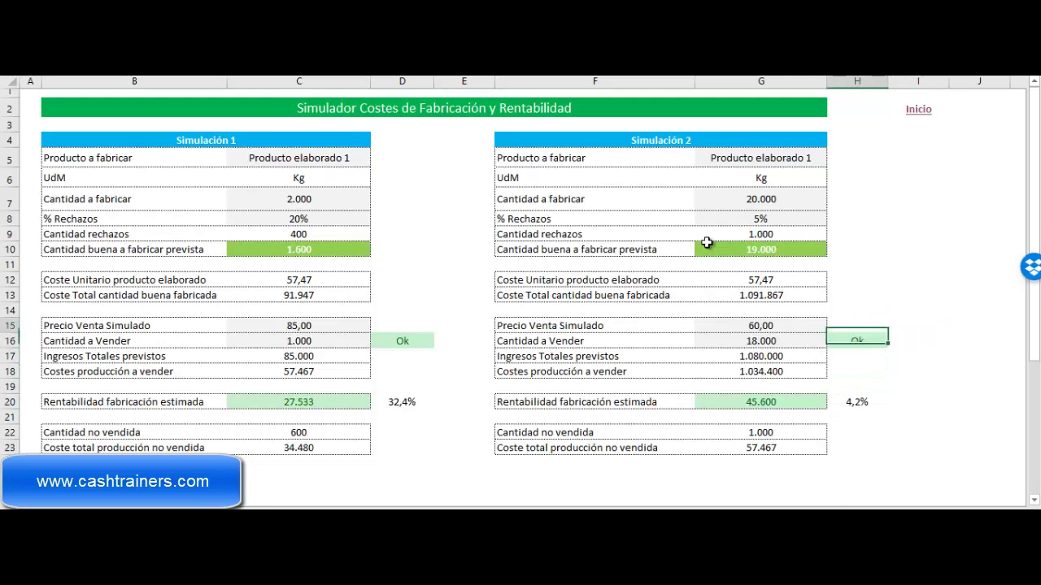
pyautogui.press('Down')
pyautogui.press('Down')
pyautogui.press('Down')
pyautogui.press('Down')
pyautogui.press('Down')
pyautogui.press('Up')
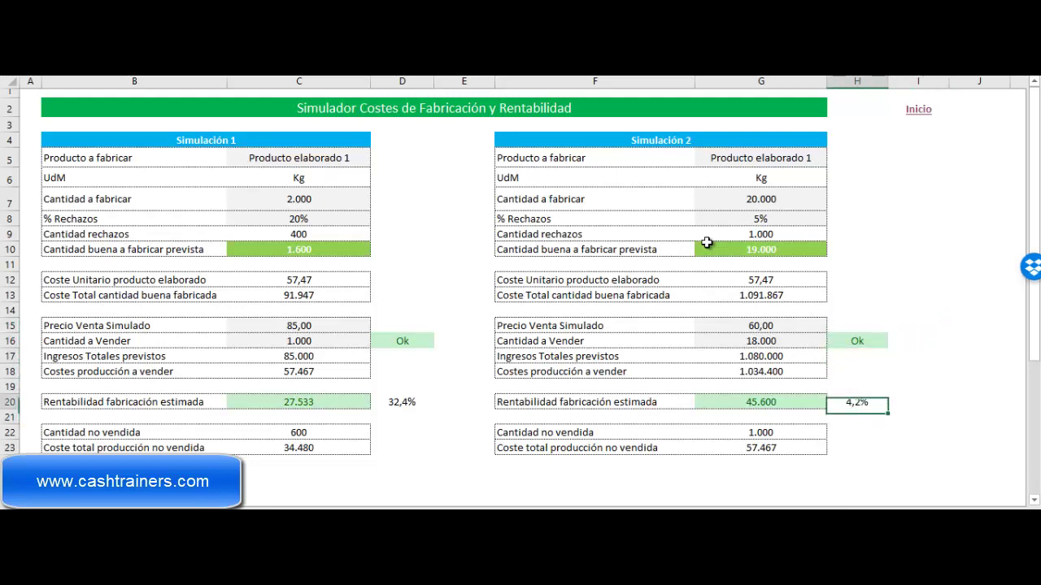
pyautogui.press('Up')
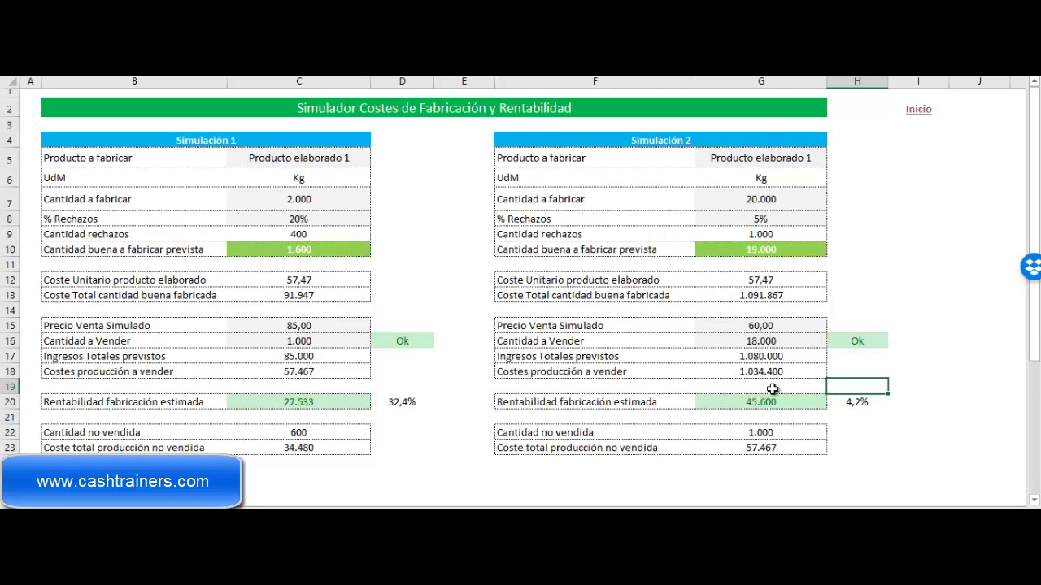
# Follow the Inicio link in cell I2 from the simulator back to the home menu sheet.
pyautogui.click(919, 111)
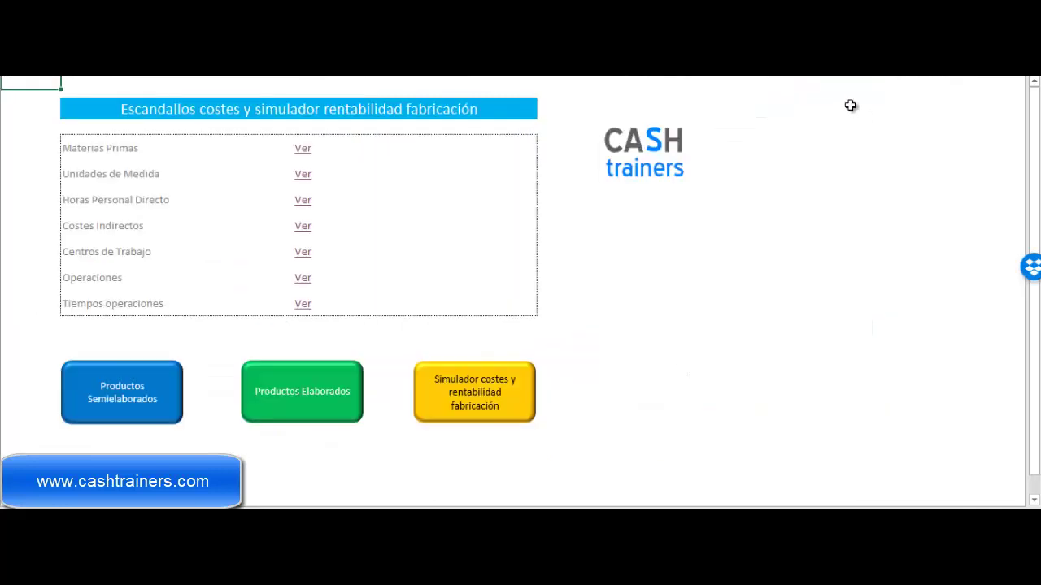
pyautogui.click(814, 93)
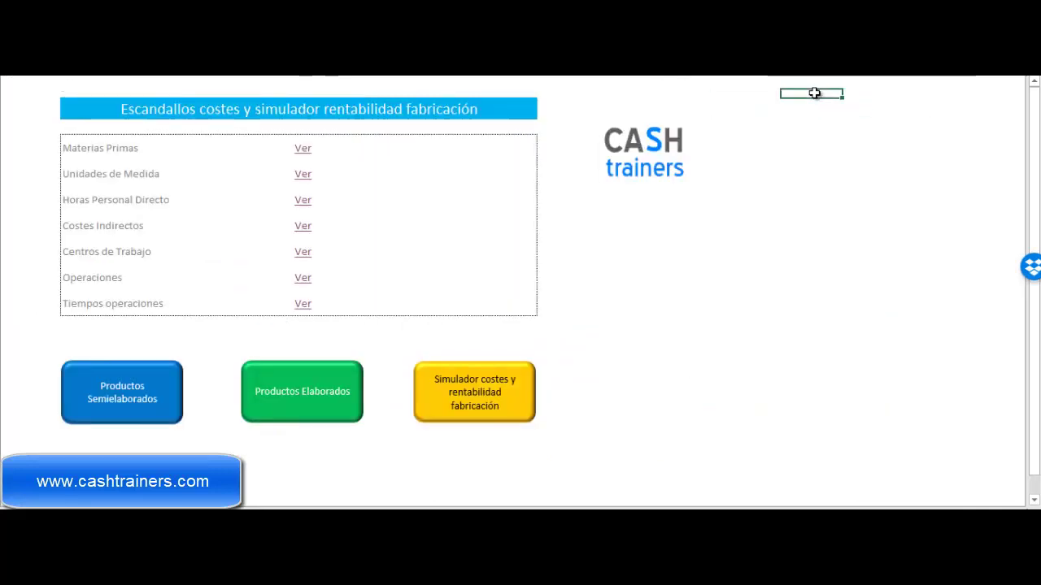